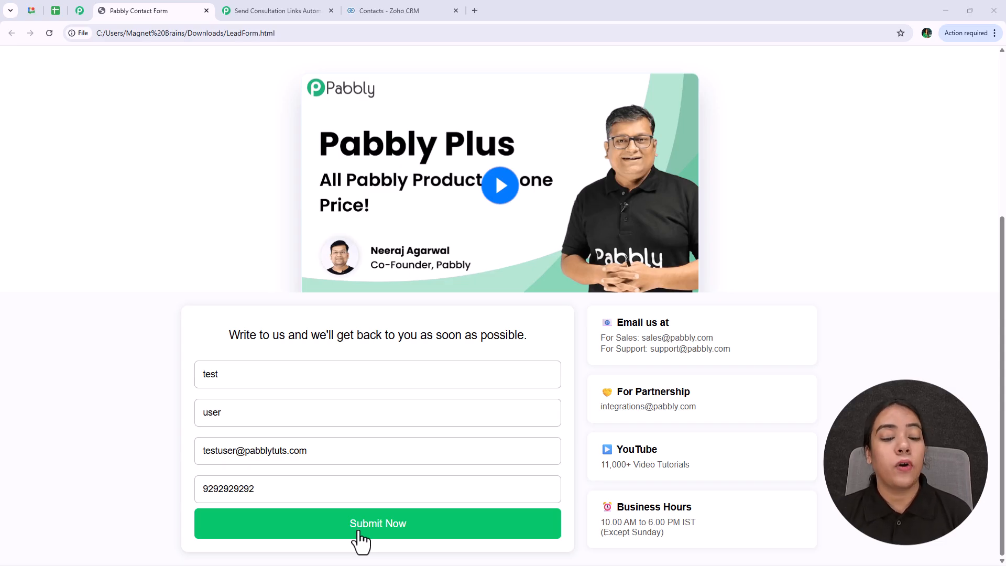
- Submit the test lead through the Pabbly Contact Form so its fields clear
{"action": "left_click", "coordinate": [360, 539]}
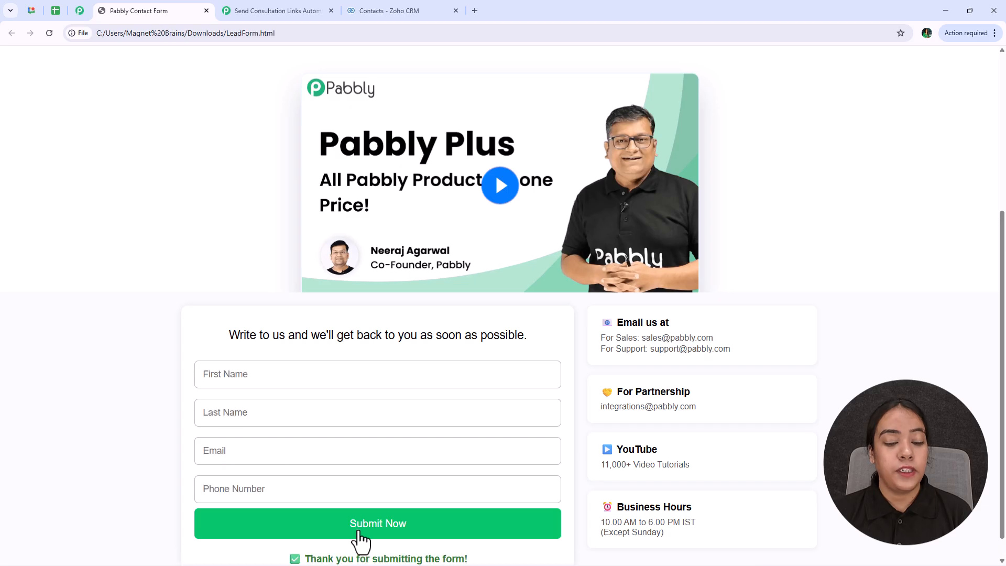
{"action": "scroll", "coordinate": [373, 480], "scroll_direction": "down", "scroll_amount": 1}
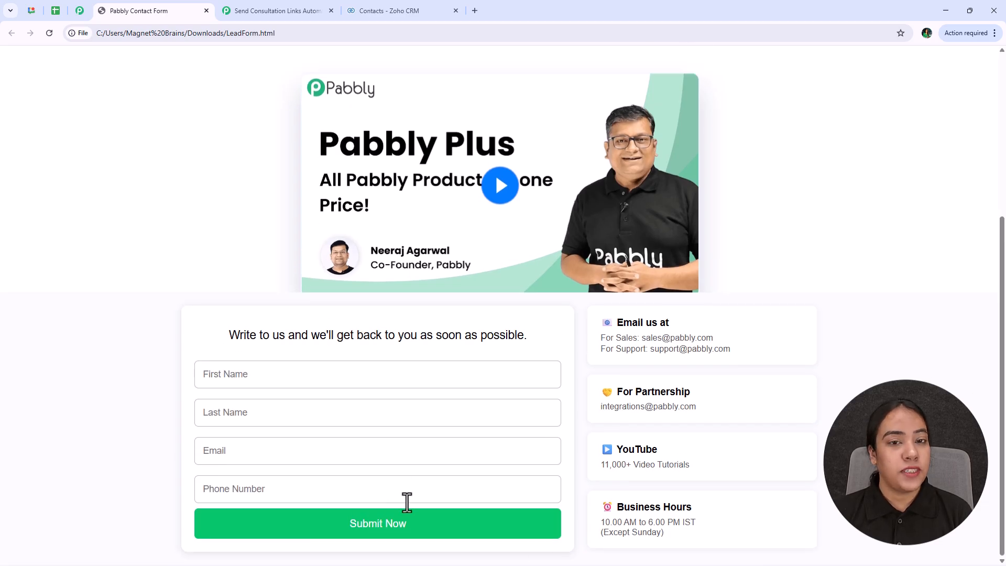
- Switch to the Contacts - Zoho CRM tab to confirm the test lead arrived
{"action": "left_click", "coordinate": [389, 11]}
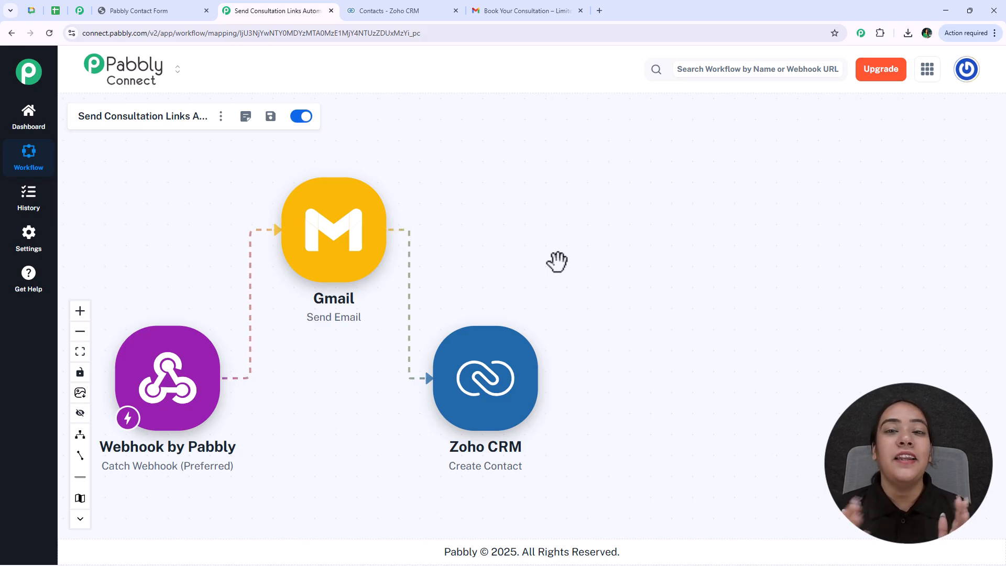
- Open pabbly.com/connect in a new tab, then view the Pabbly Community page
{"action": "left_click", "coordinate": [600, 10]}
{"action": "type", "text": "pabbly.com/connect"}
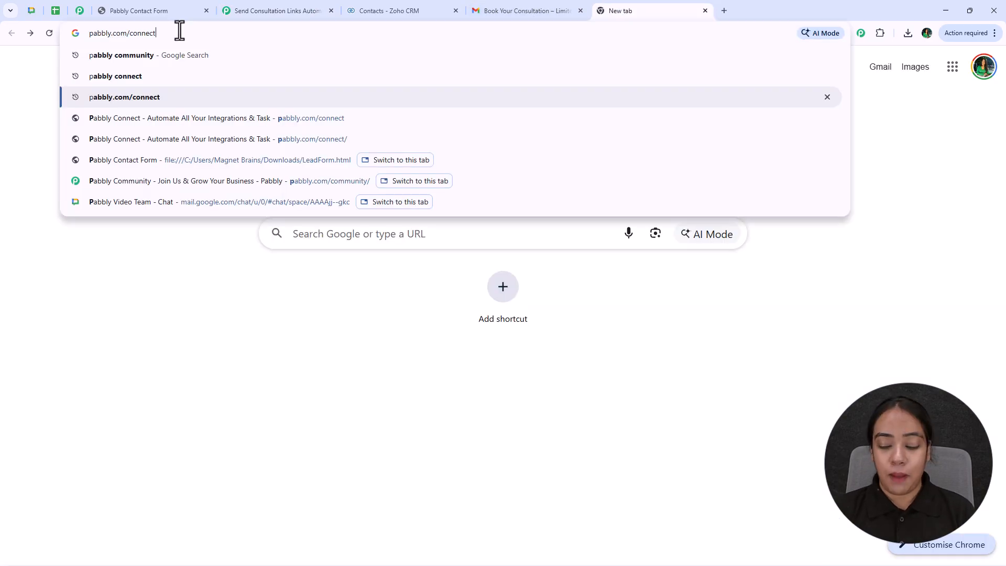
{"action": "key", "text": "Return"}
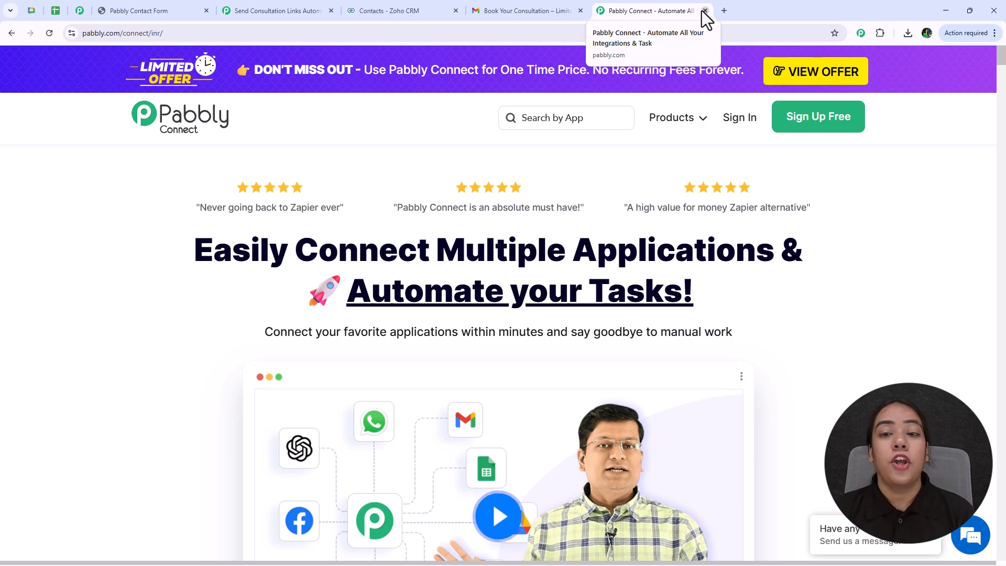
{"action": "left_click", "coordinate": [78, 11]}
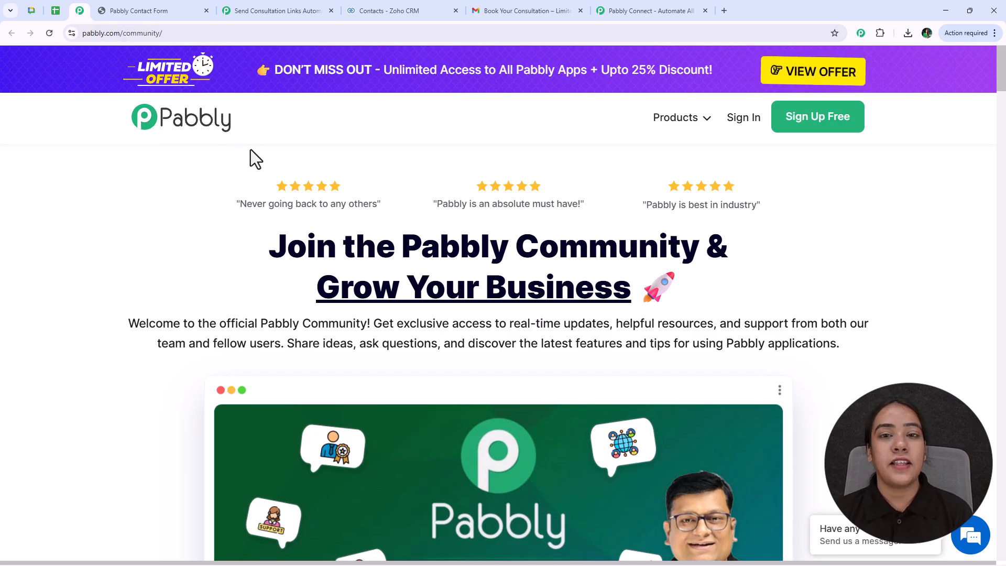
- Browse down the Pabbly Community page, then return to the Pabbly Connect landing tab
{"action": "scroll", "coordinate": [250, 150], "scroll_direction": "down", "scroll_amount": 5}
{"action": "scroll", "coordinate": [249, 147], "scroll_direction": "down", "scroll_amount": 3}
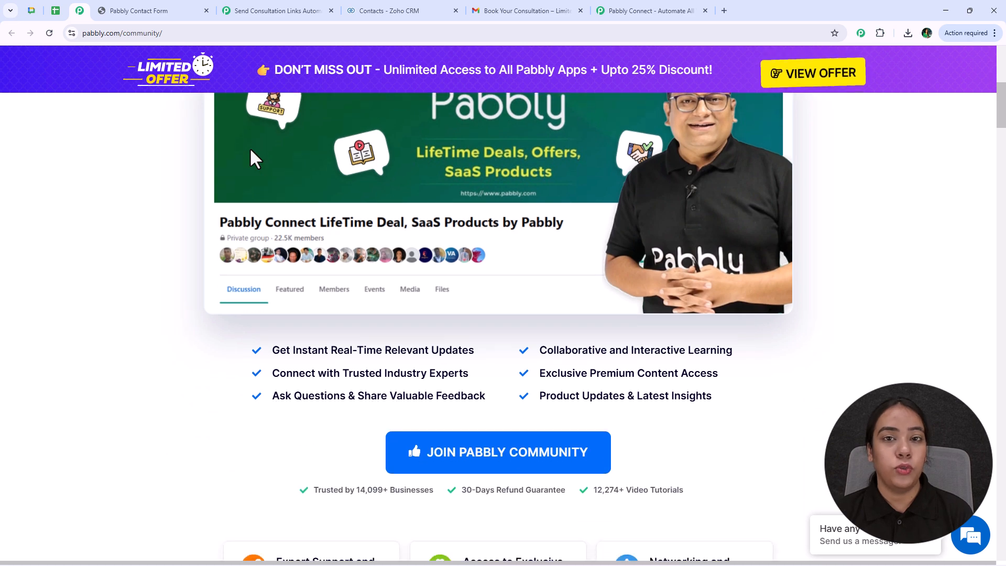
{"action": "scroll", "coordinate": [250, 149], "scroll_direction": "down", "scroll_amount": 4}
{"action": "scroll", "coordinate": [250, 149], "scroll_direction": "down", "scroll_amount": 3}
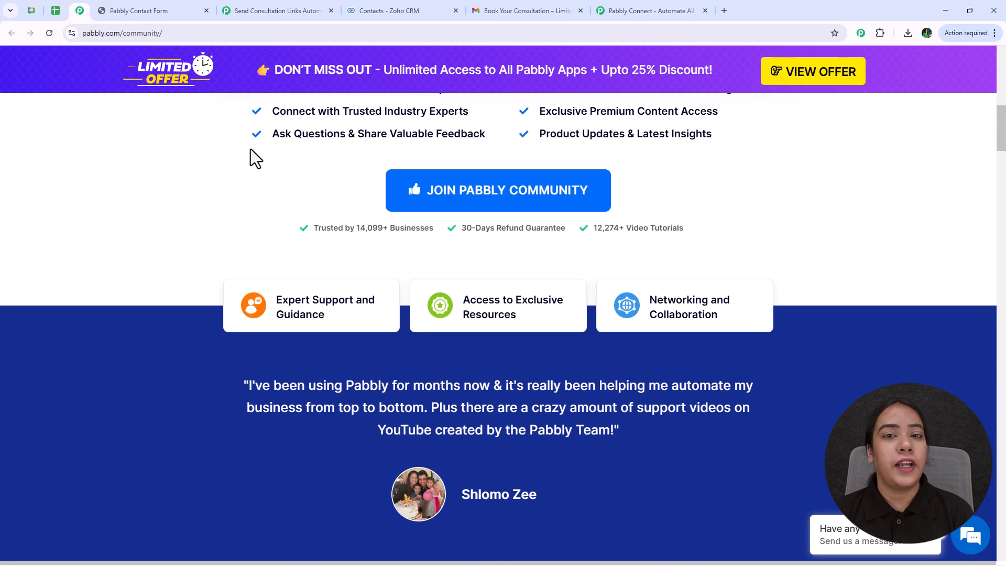
{"action": "scroll", "coordinate": [250, 149], "scroll_direction": "down", "scroll_amount": 3}
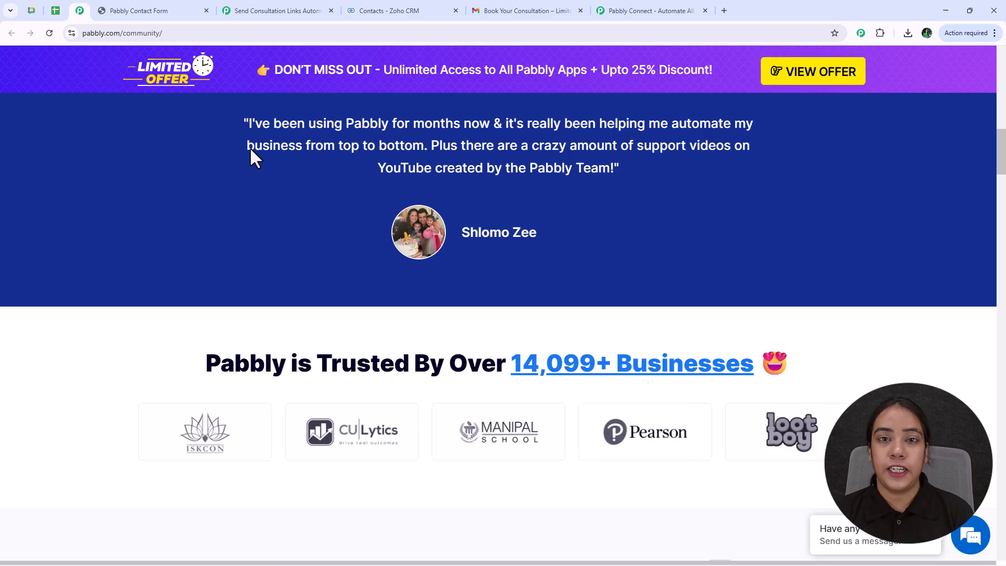
{"action": "scroll", "coordinate": [250, 150], "scroll_direction": "down", "scroll_amount": 3}
{"action": "scroll", "coordinate": [250, 150], "scroll_direction": "down", "scroll_amount": 4}
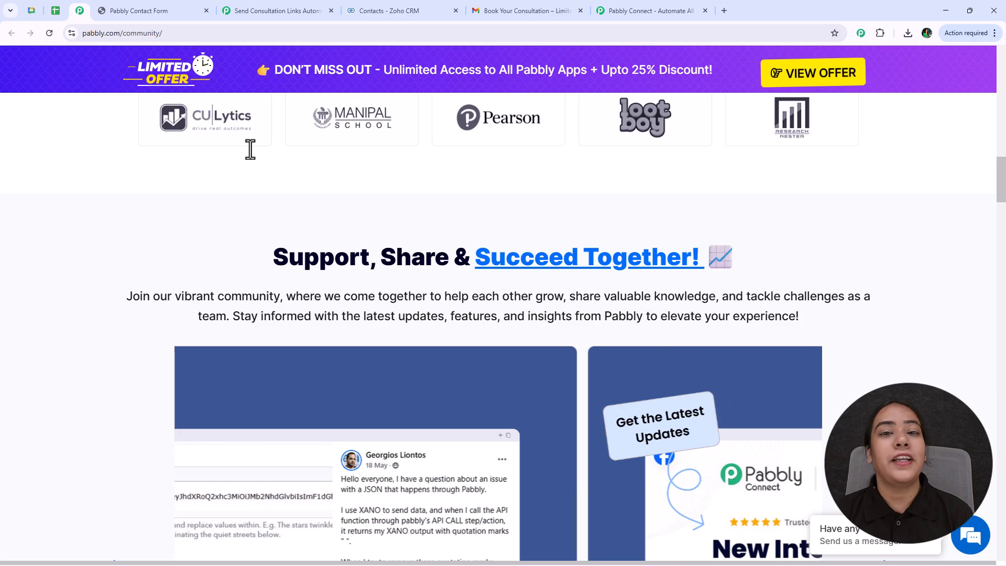
{"action": "scroll", "coordinate": [251, 149], "scroll_direction": "down", "scroll_amount": 7}
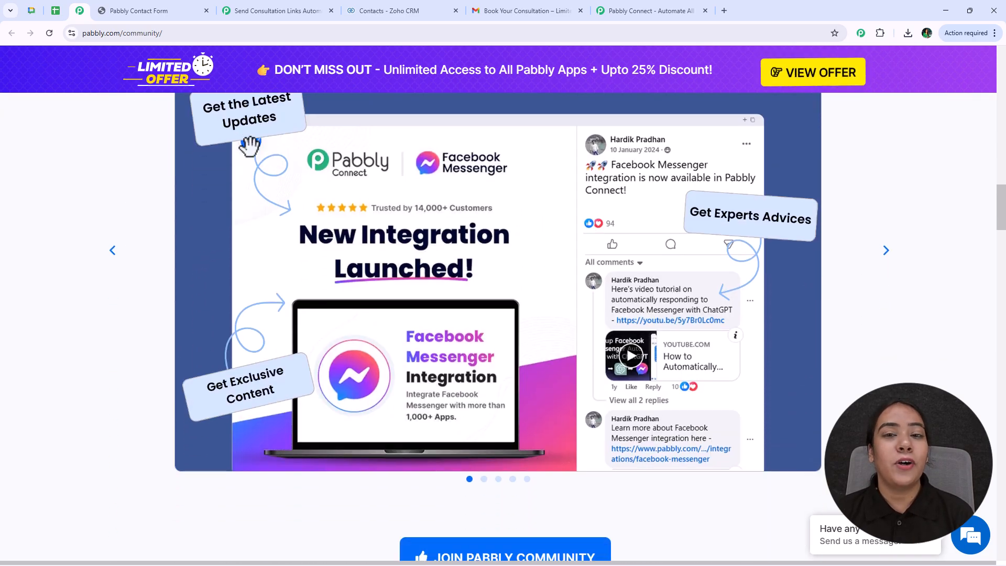
{"action": "left_click", "coordinate": [633, 13]}
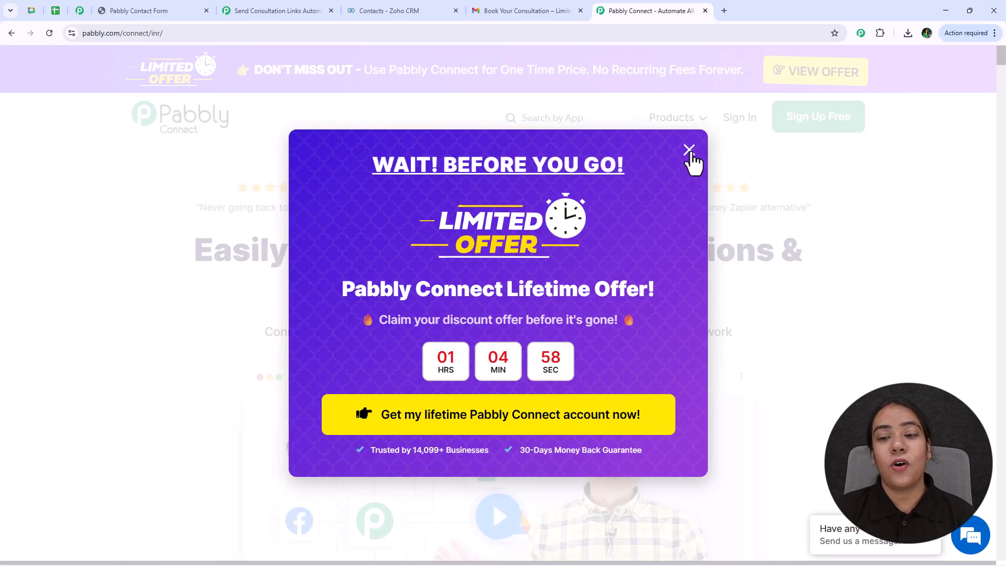
- Dismiss the lifetime offer popup, sign in, and access the Pabbly Connect dashboard
{"action": "left_click", "coordinate": [688, 150]}
{"action": "left_click", "coordinate": [748, 121]}
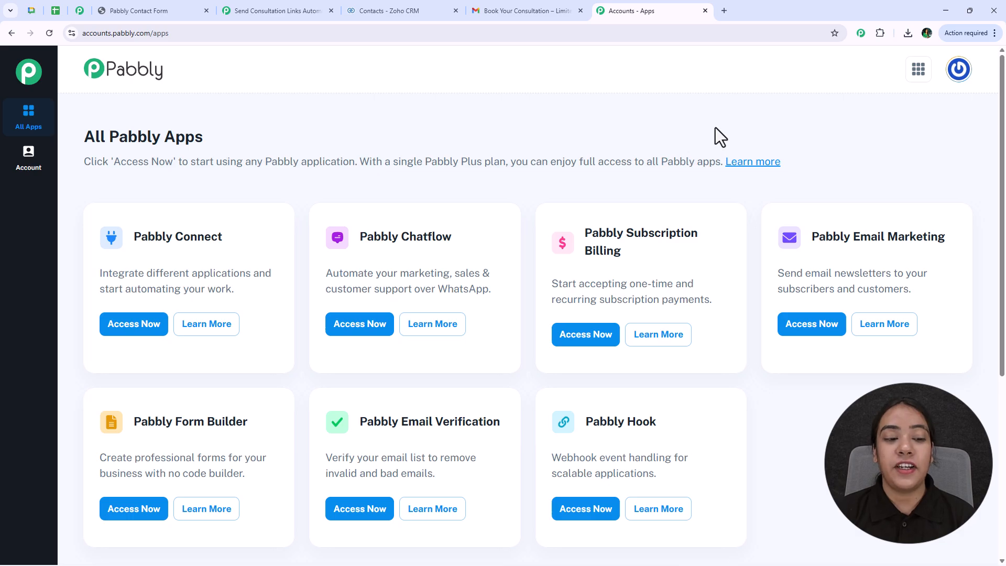
{"action": "left_click", "coordinate": [132, 328]}
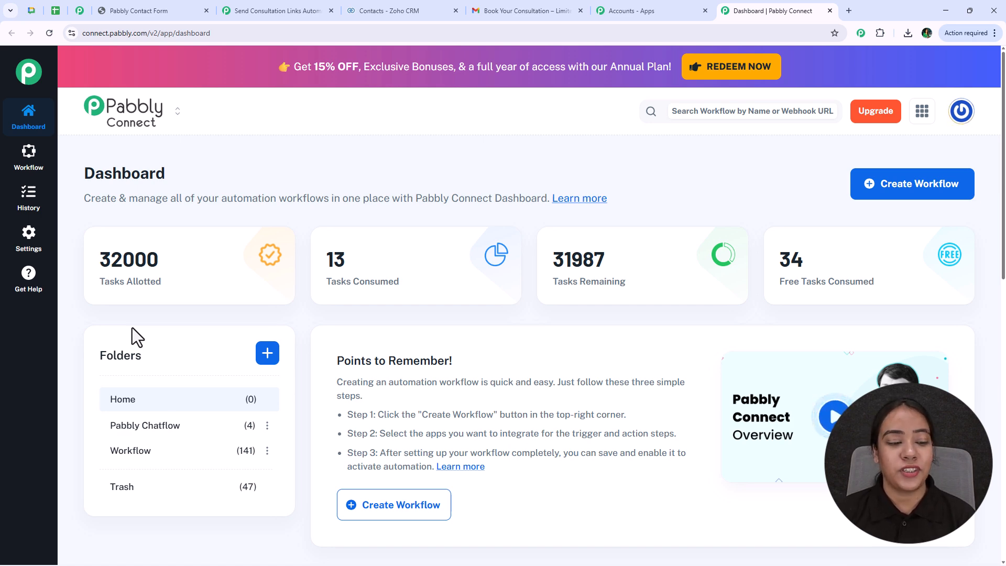
- Start a new workflow from the Pabbly Connect dashboard
{"action": "left_click_drag", "start_coordinate": [335, 355], "coordinate": [491, 482]}
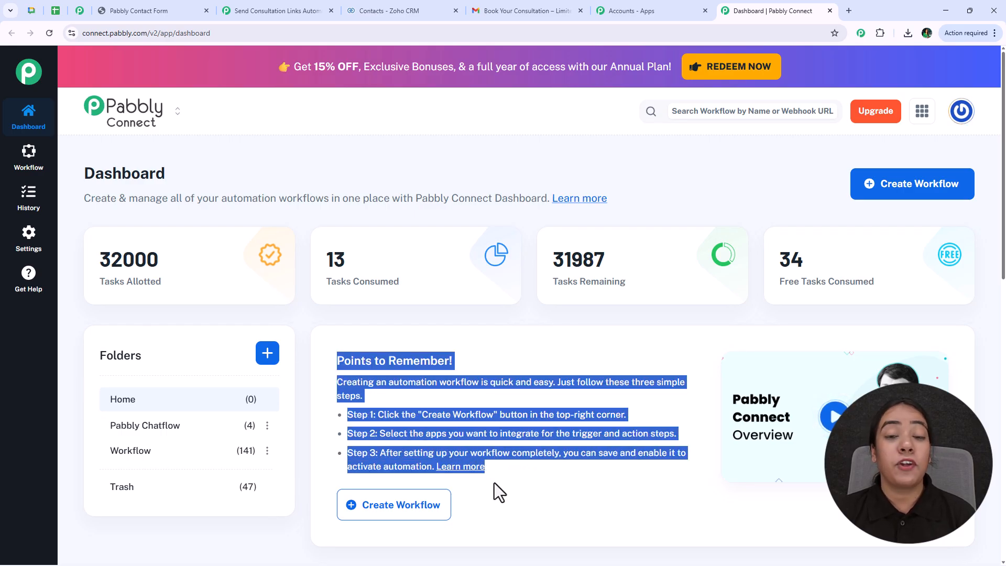
{"action": "left_click", "coordinate": [374, 325]}
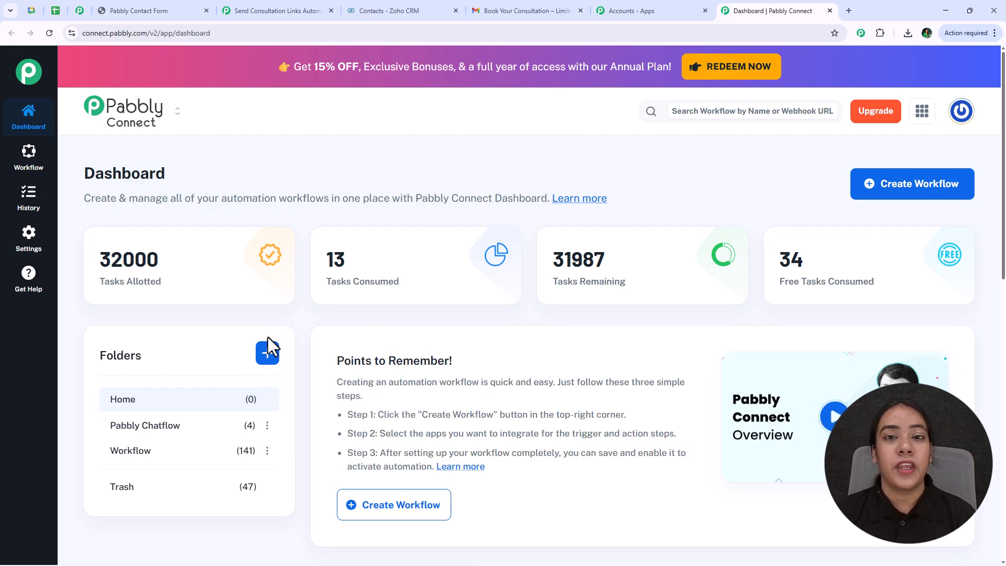
{"action": "left_click", "coordinate": [883, 207]}
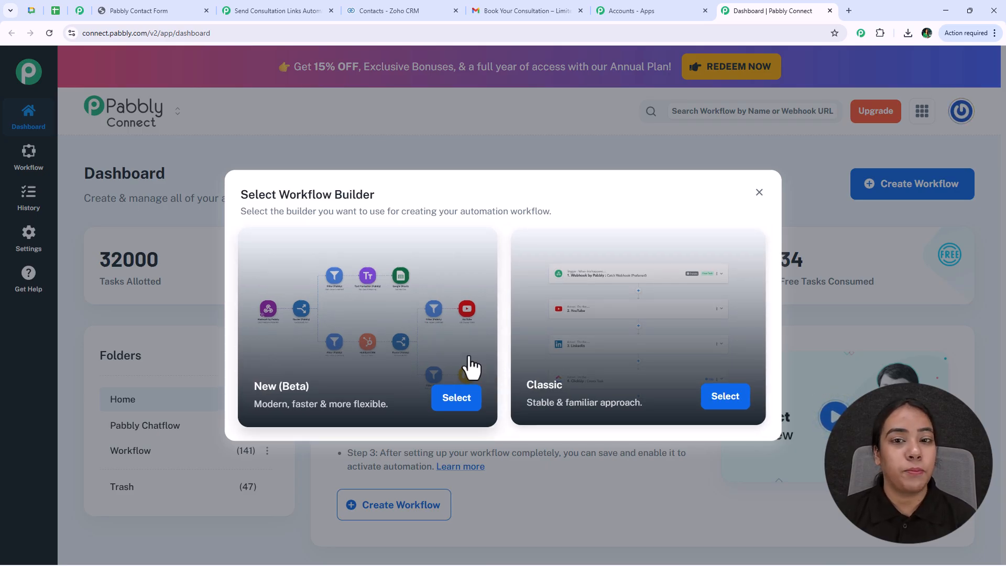
- Create a New (Beta) workflow 'Send Consultation Links Automatically and Store Leads in Zoho CRM' in the Workflow folder
{"action": "left_click", "coordinate": [445, 399]}
{"action": "left_click_drag", "start_coordinate": [421, 273], "coordinate": [332, 278]}
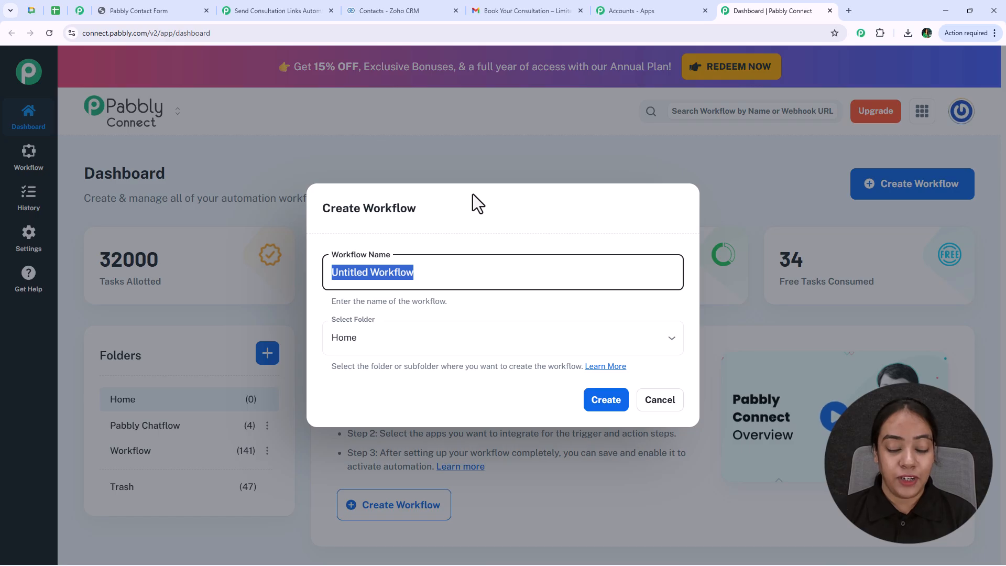
{"action": "type", "text": "Send Consultation Links Automatically and Store Leads in Zoho CRM"}
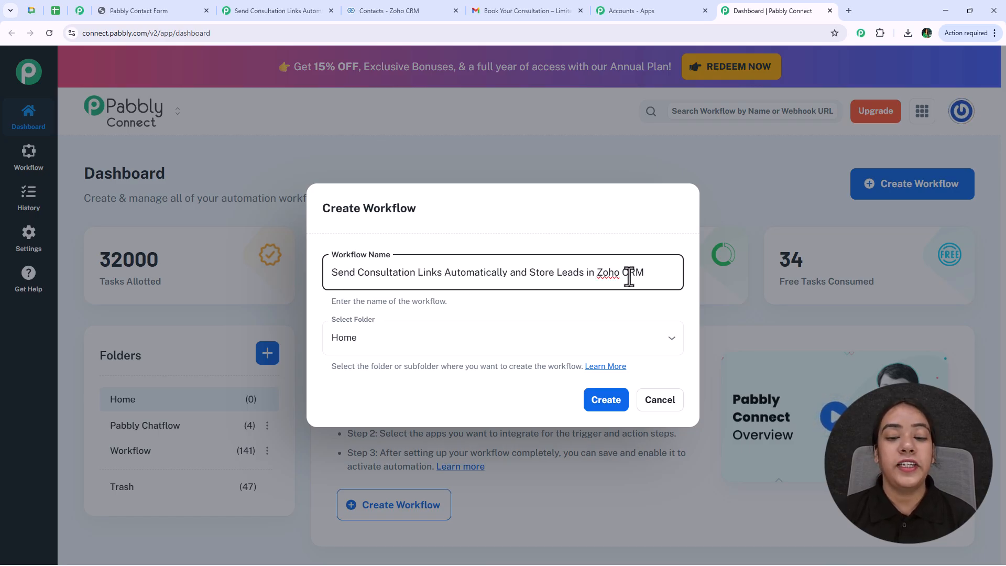
{"action": "left_click", "coordinate": [570, 341]}
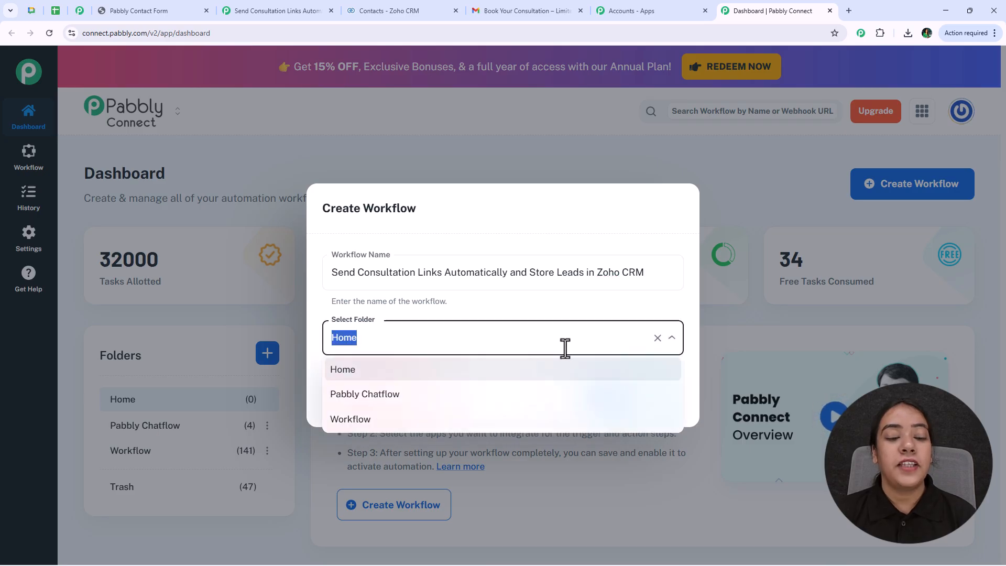
{"action": "left_click", "coordinate": [462, 418]}
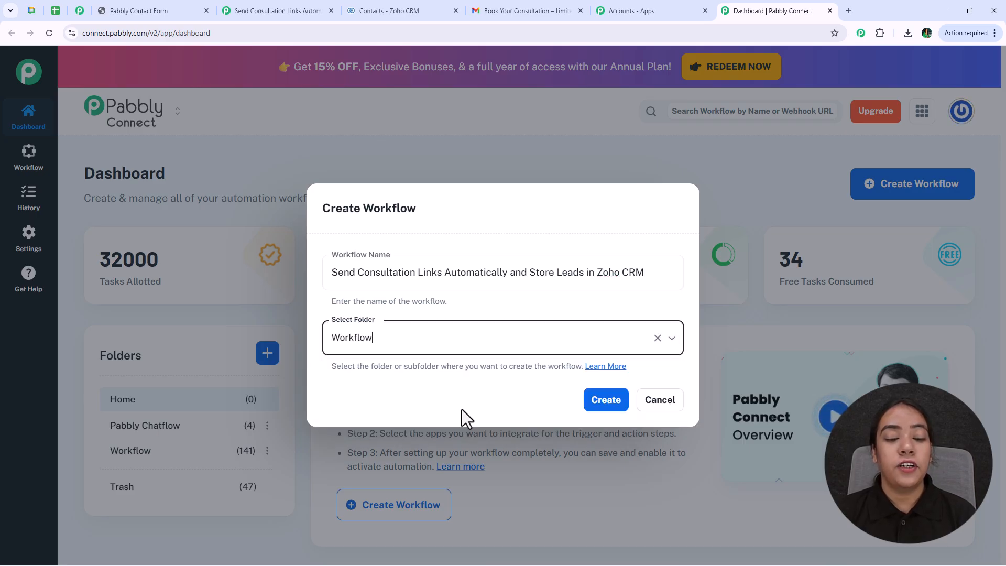
{"action": "left_click", "coordinate": [603, 402]}
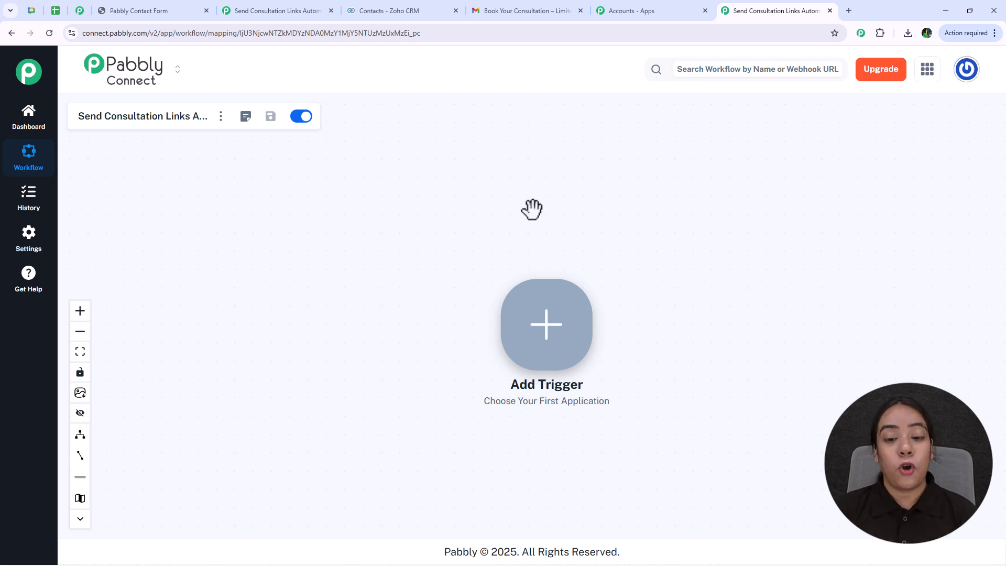
- Set the trigger to Webhook by Pabbly with Catch Webhook (Preferred) and copy its webhook URL
{"action": "left_click", "coordinate": [557, 331]}
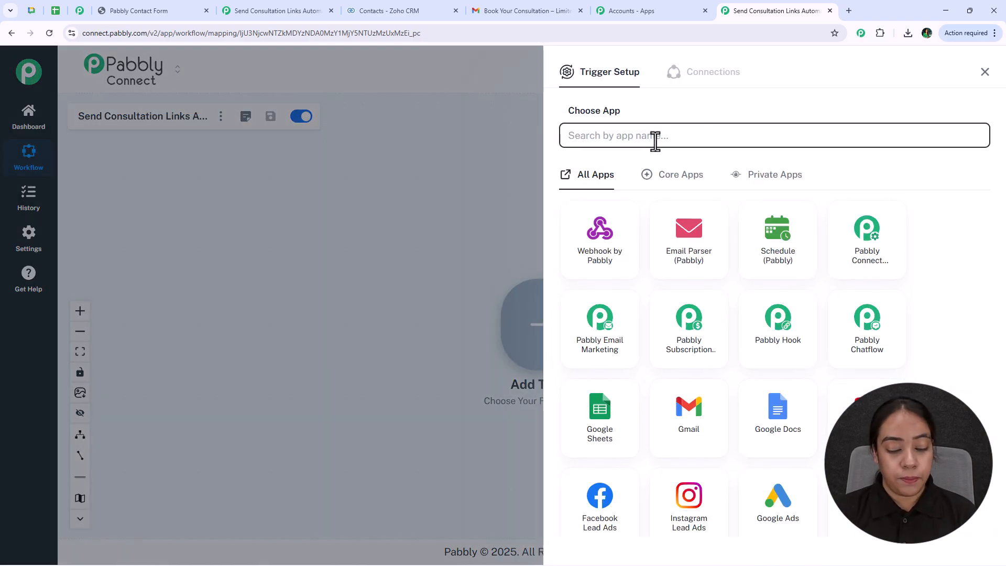
{"action": "left_click", "coordinate": [605, 252]}
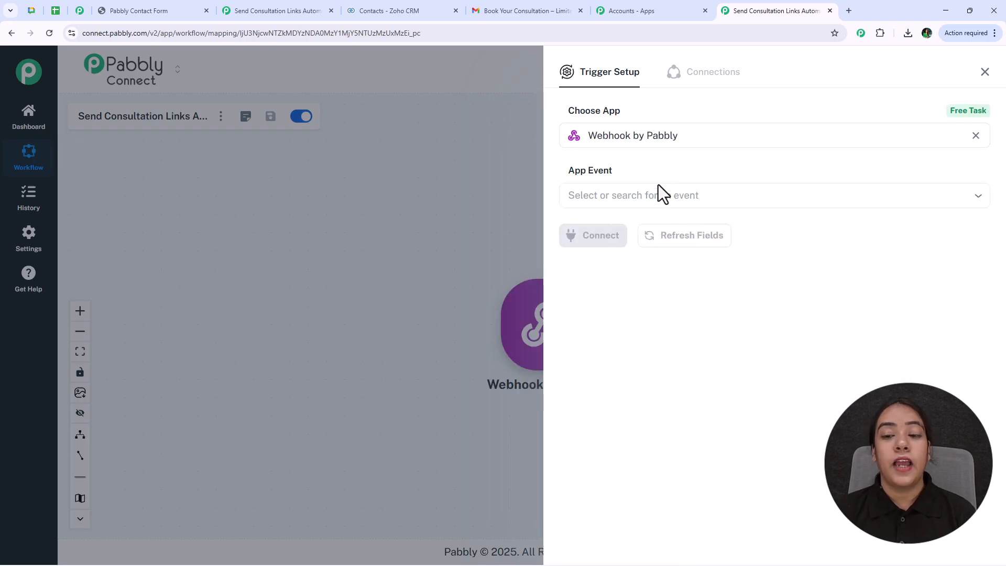
{"action": "left_click", "coordinate": [657, 195]}
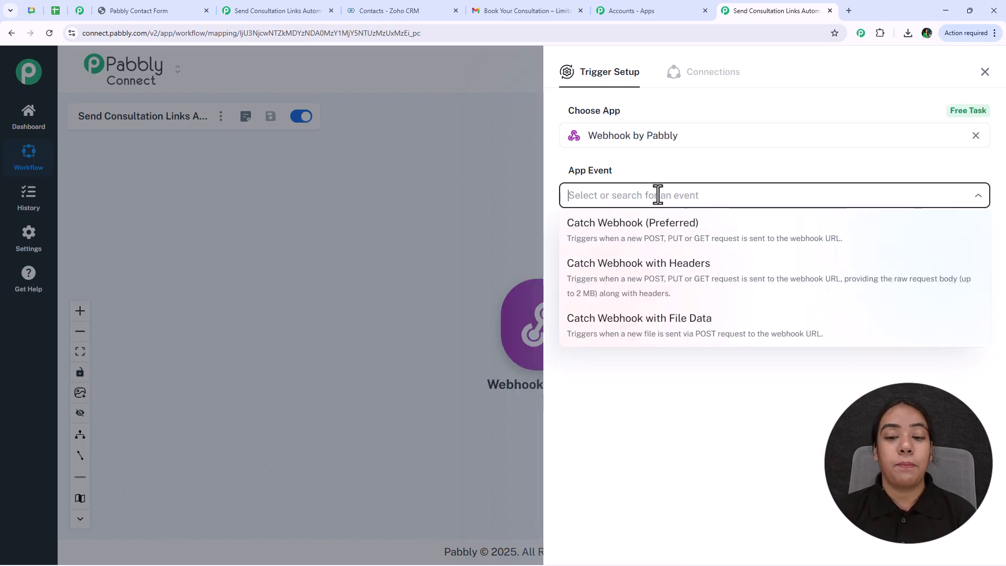
{"action": "left_click", "coordinate": [658, 242]}
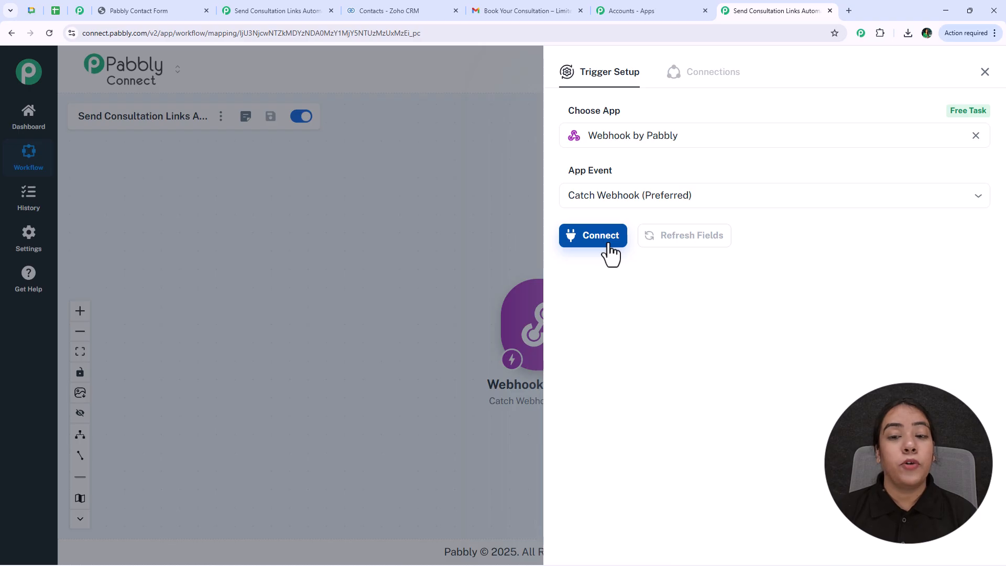
{"action": "left_click", "coordinate": [609, 246]}
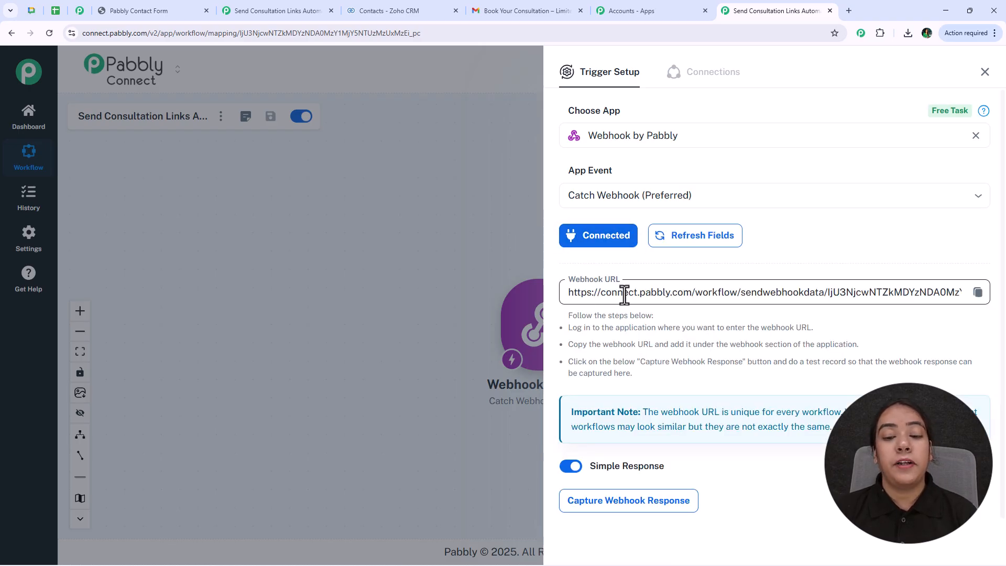
{"action": "left_click", "coordinate": [977, 293]}
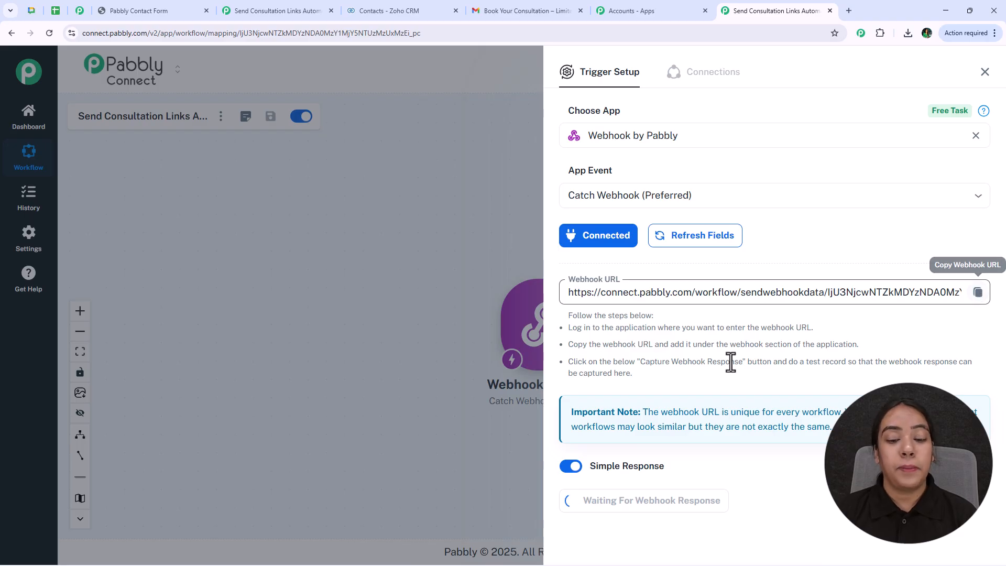
- Replace the old fetch URL in LeadForm.html with the workflow's webhook URL
{"action": "key", "text": "alt+Tab"}
{"action": "scroll", "coordinate": [226, 140], "scroll_direction": "up", "scroll_amount": 18}
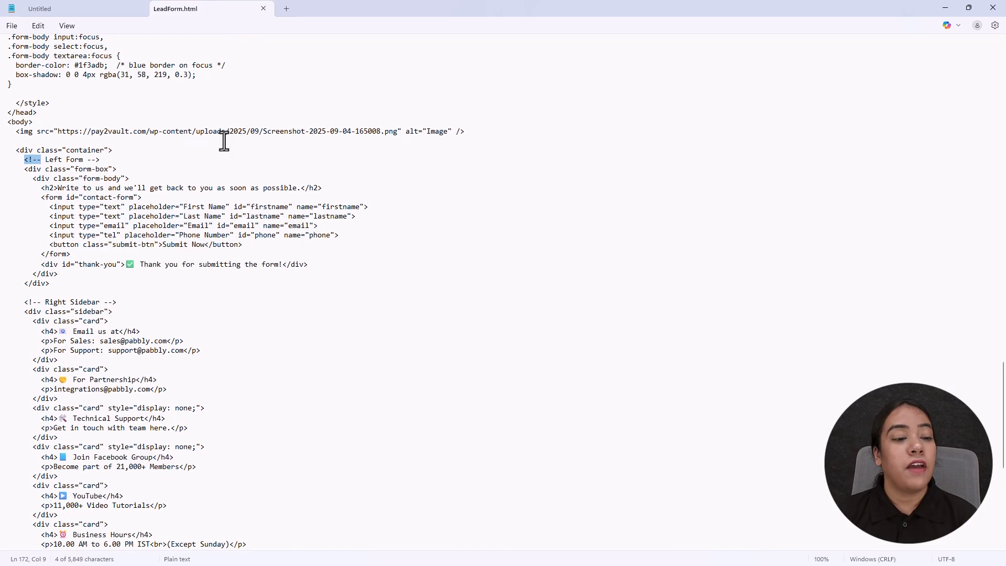
{"action": "scroll", "coordinate": [238, 86], "scroll_direction": "up", "scroll_amount": 20}
{"action": "scroll", "coordinate": [236, 87], "scroll_direction": "down", "scroll_amount": 15}
{"action": "left_click_drag", "start_coordinate": [45, 385], "coordinate": [440, 386]}
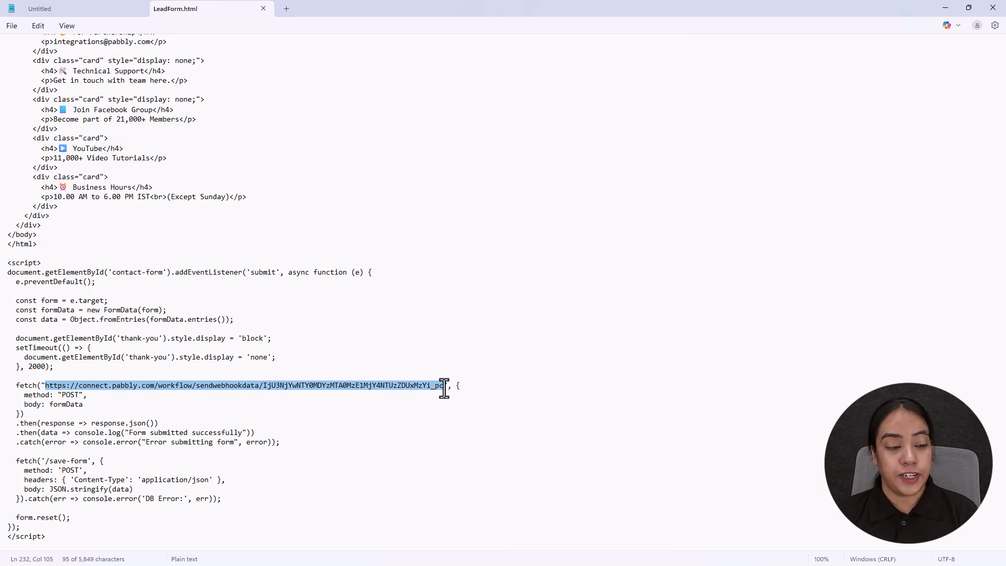
{"action": "key", "text": "ctrl+v"}
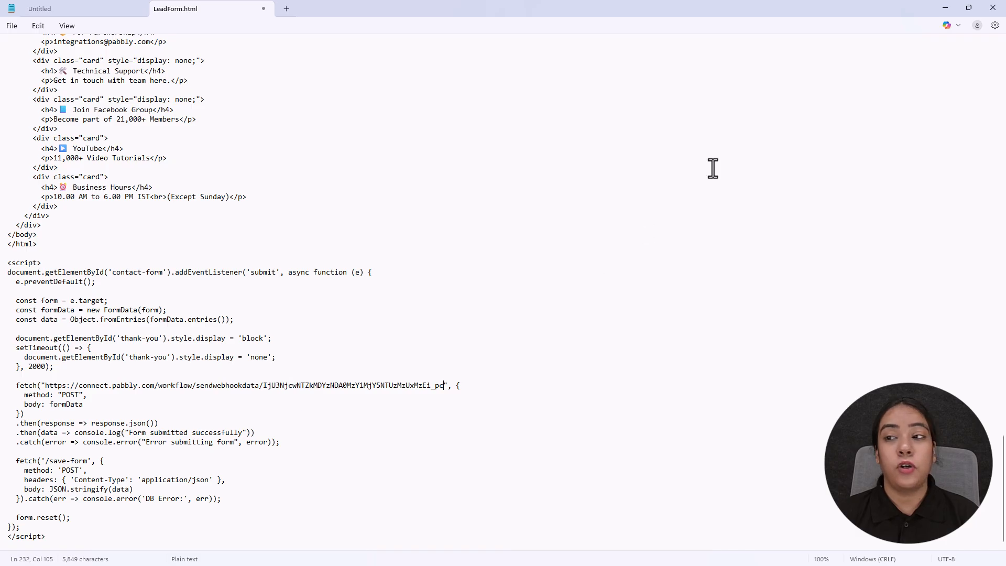
- Save LeadForm.html and close Notepad
{"action": "left_click", "coordinate": [13, 26]}
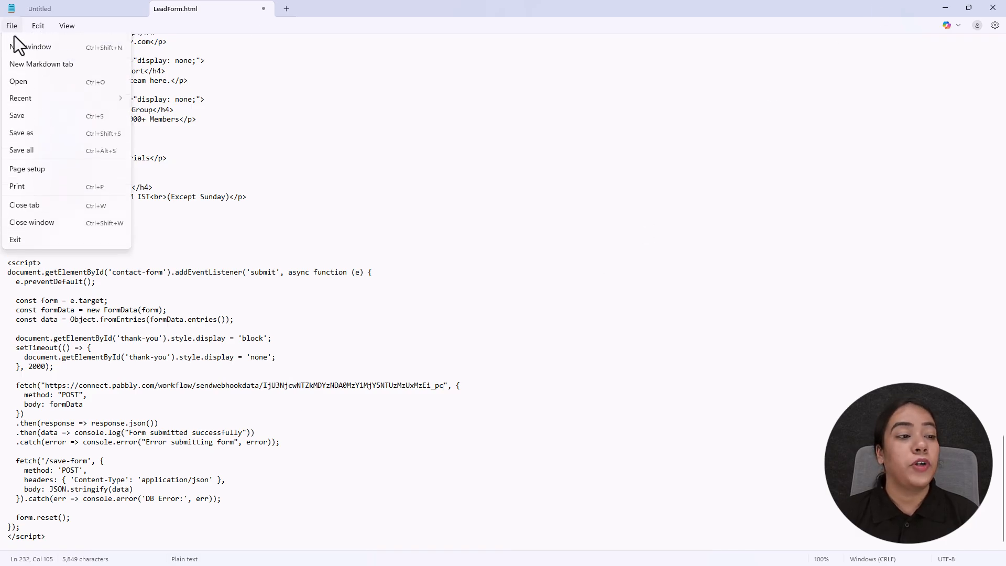
{"action": "left_click", "coordinate": [33, 131]}
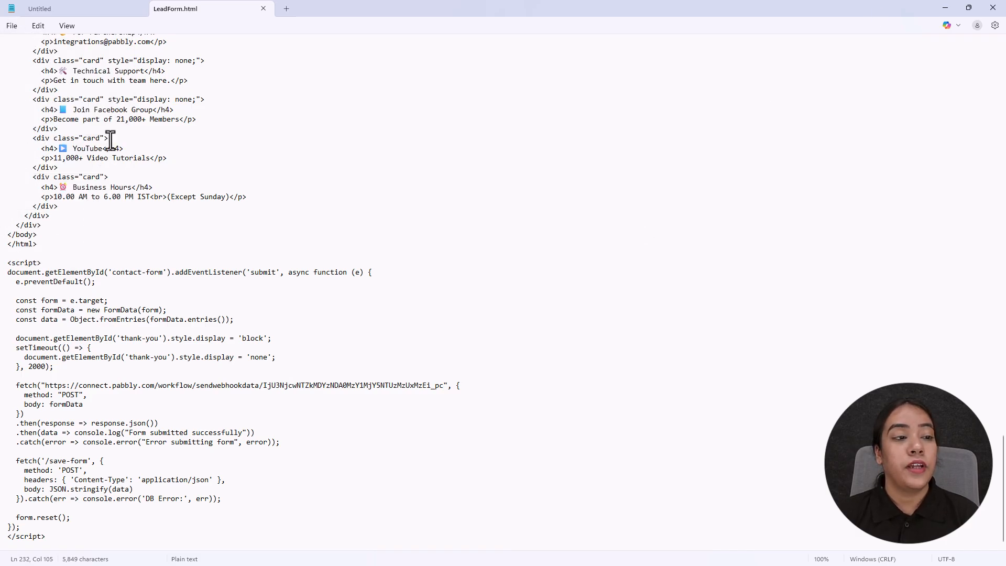
{"action": "left_click", "coordinate": [993, 8]}
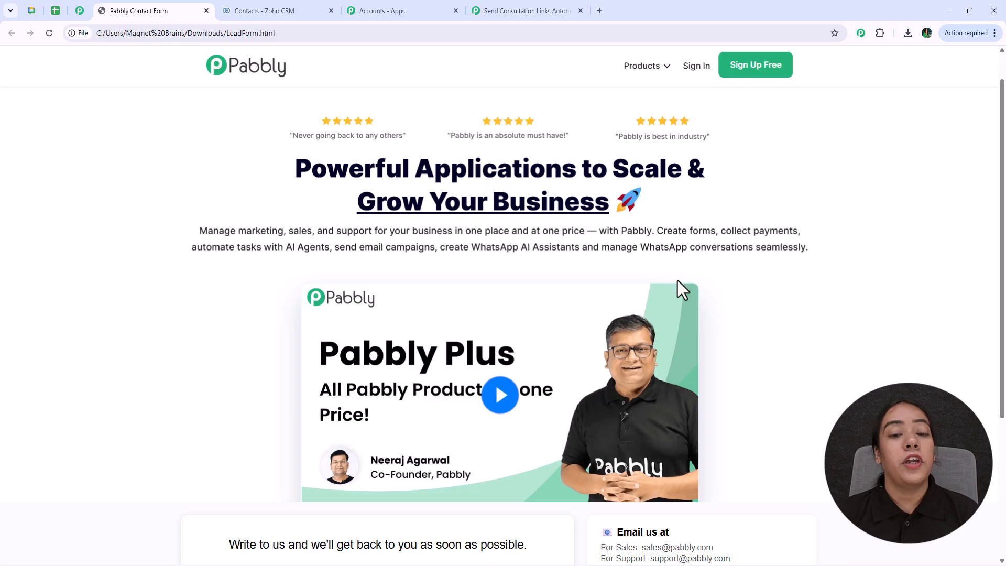
- Reload the contact form, enter a test email and phone number, and submit it
{"action": "scroll", "coordinate": [659, 249], "scroll_direction": "down", "scroll_amount": 1}
{"action": "left_click", "coordinate": [49, 33]}
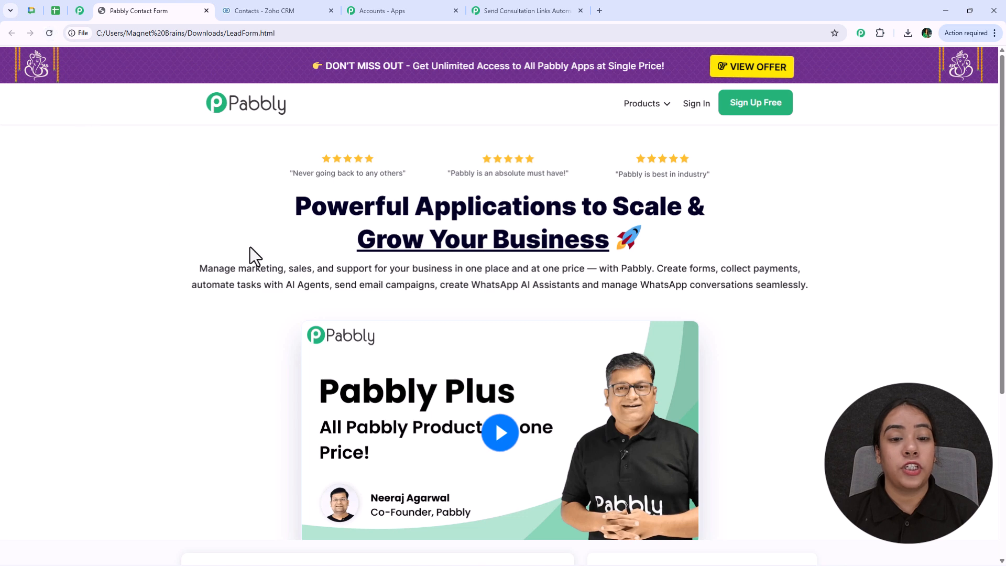
{"action": "scroll", "coordinate": [143, 317], "scroll_direction": "down", "scroll_amount": 5}
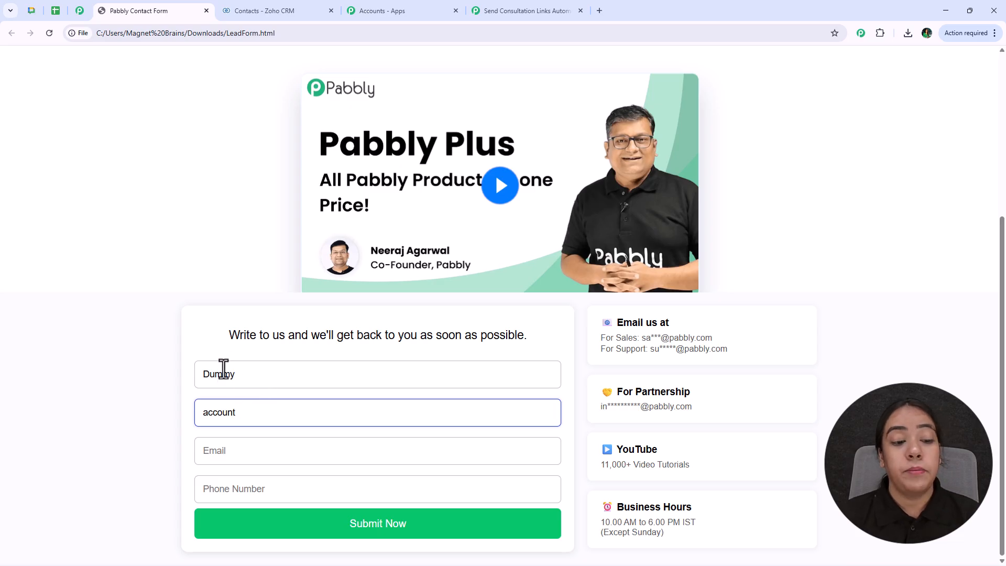
{"action": "left_click", "coordinate": [249, 454]}
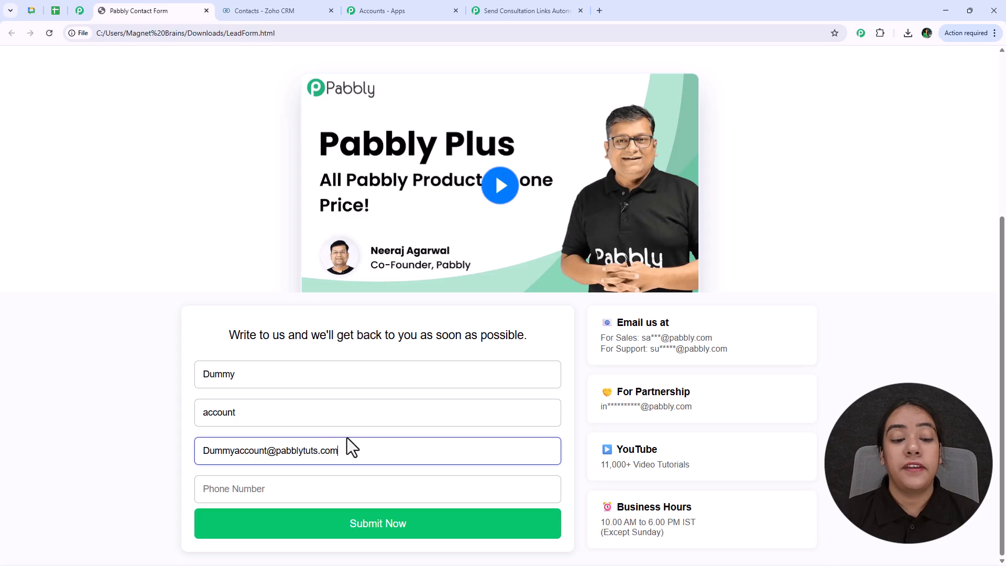
{"action": "left_click", "coordinate": [249, 491]}
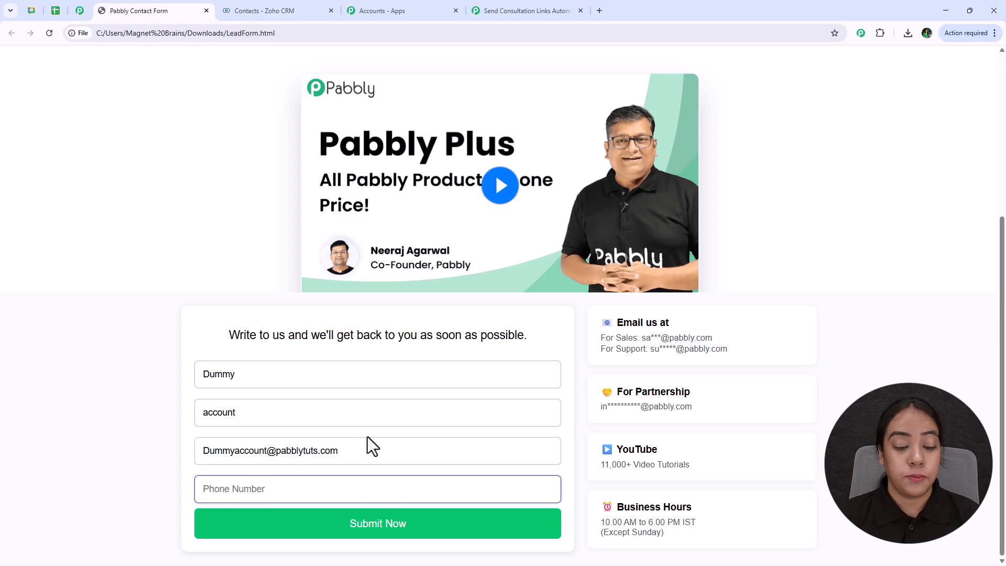
{"action": "type", "text": "8989898989"}
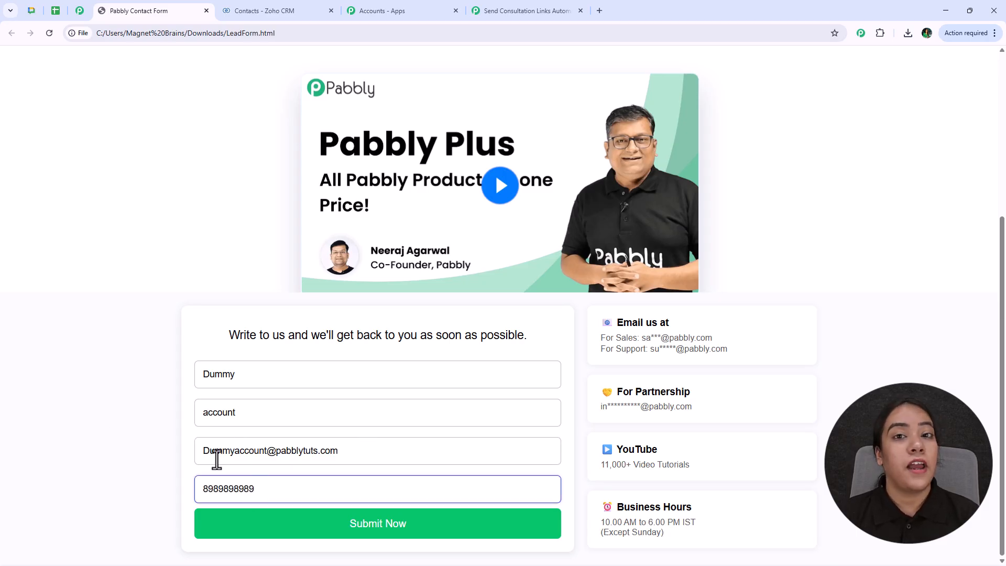
{"action": "left_click", "coordinate": [255, 524]}
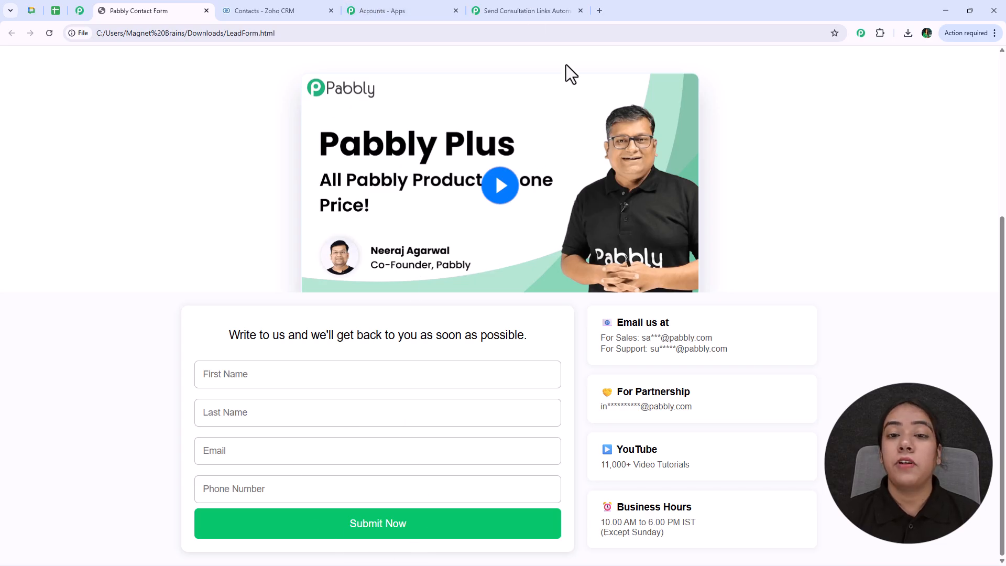
- Check the received webhook response with phone, lastname, firstname and email in Pabbly Connect
{"action": "left_click", "coordinate": [533, 11]}
{"action": "scroll", "coordinate": [774, 325], "scroll_direction": "down", "scroll_amount": 1}
{"action": "scroll", "coordinate": [774, 322], "scroll_direction": "down", "scroll_amount": 4}
{"action": "scroll", "coordinate": [759, 276], "scroll_direction": "down", "scroll_amount": 2}
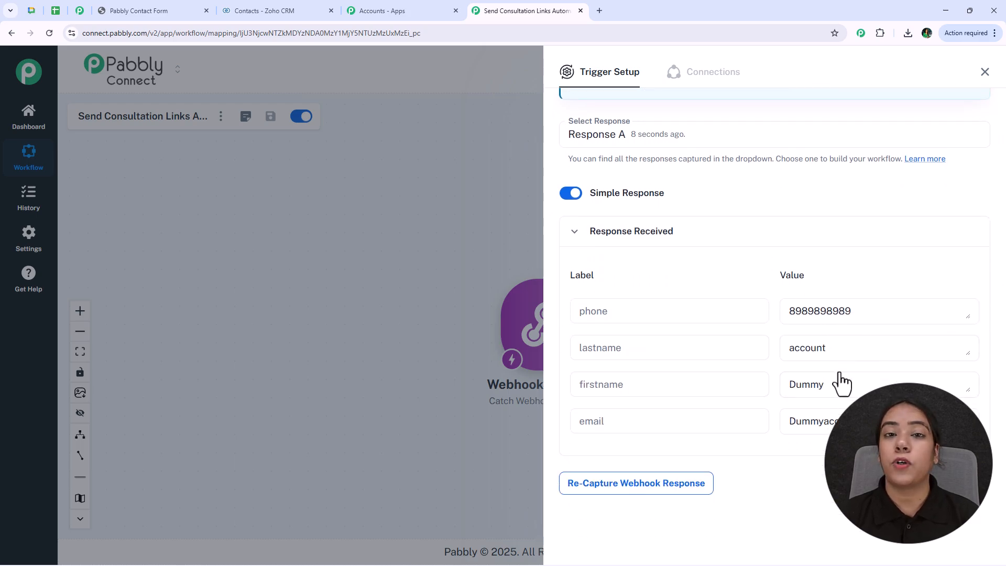
- Add Gmail as a new action app after the webhook trigger
{"action": "left_click", "coordinate": [981, 74]}
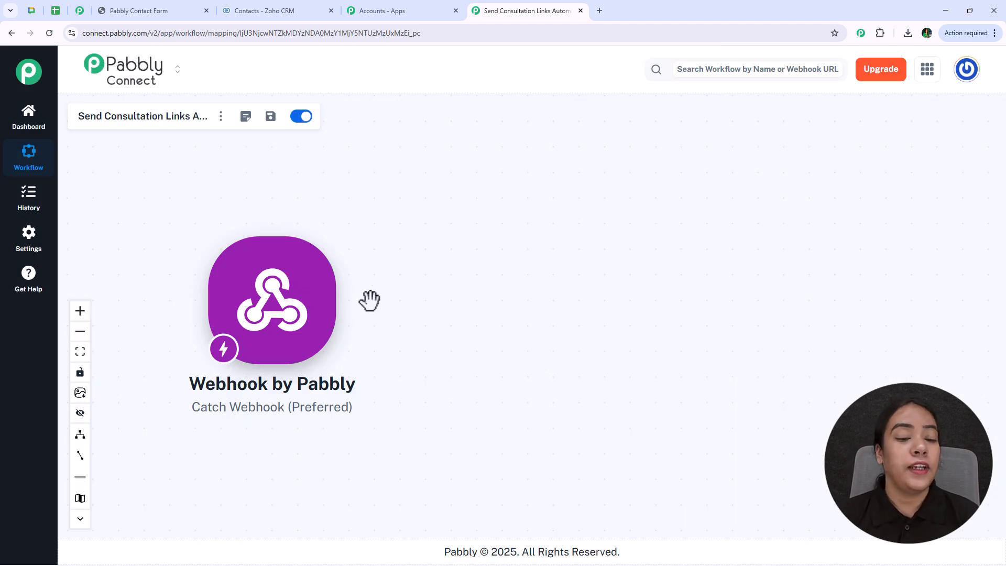
{"action": "left_click", "coordinate": [347, 308]}
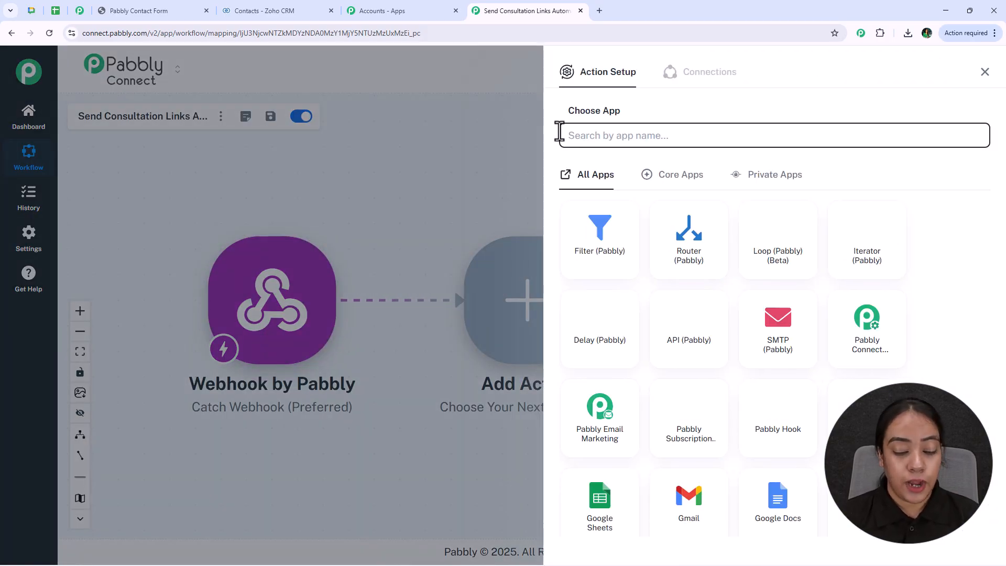
{"action": "type", "text": "gmail"}
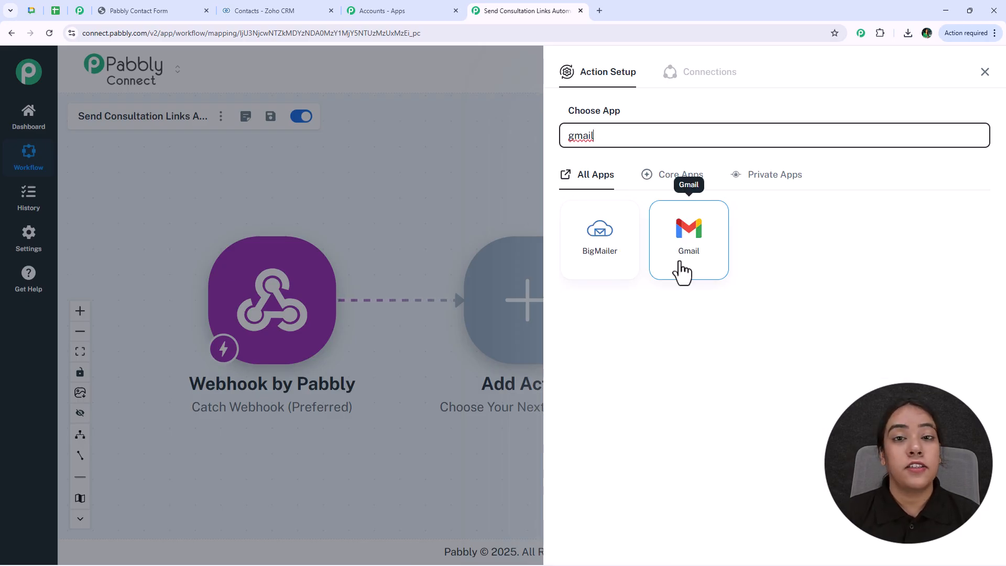
{"action": "left_click", "coordinate": [683, 272]}
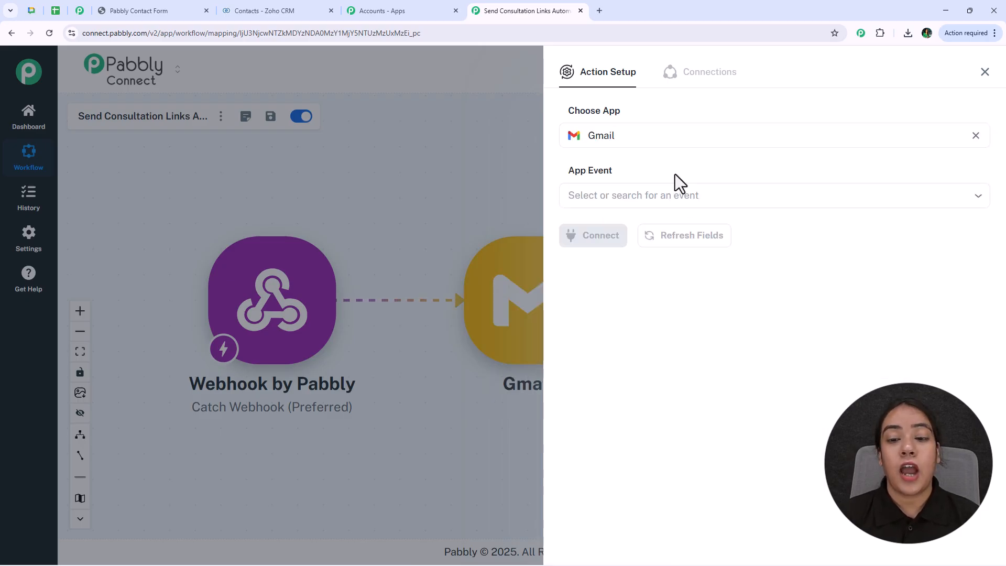
- Choose Send Email as the Gmail app event
{"action": "left_click", "coordinate": [667, 202]}
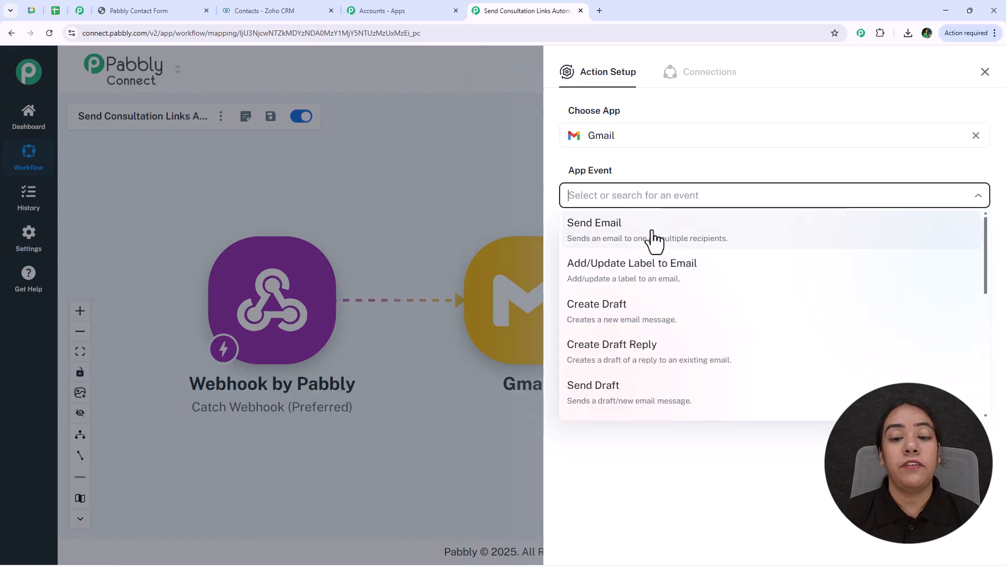
{"action": "scroll", "coordinate": [652, 241], "scroll_direction": "down", "scroll_amount": 4}
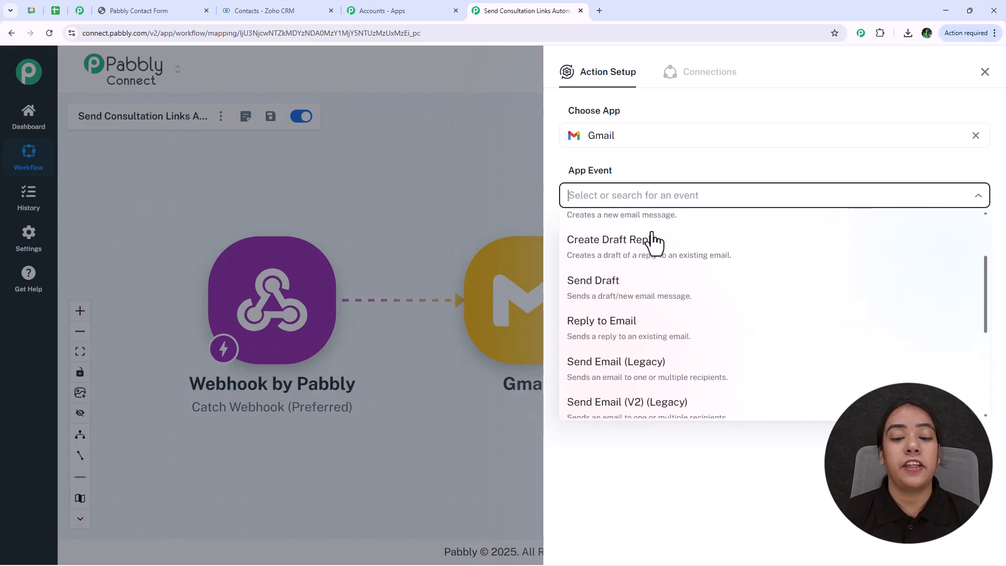
{"action": "scroll", "coordinate": [653, 240], "scroll_direction": "up", "scroll_amount": 4}
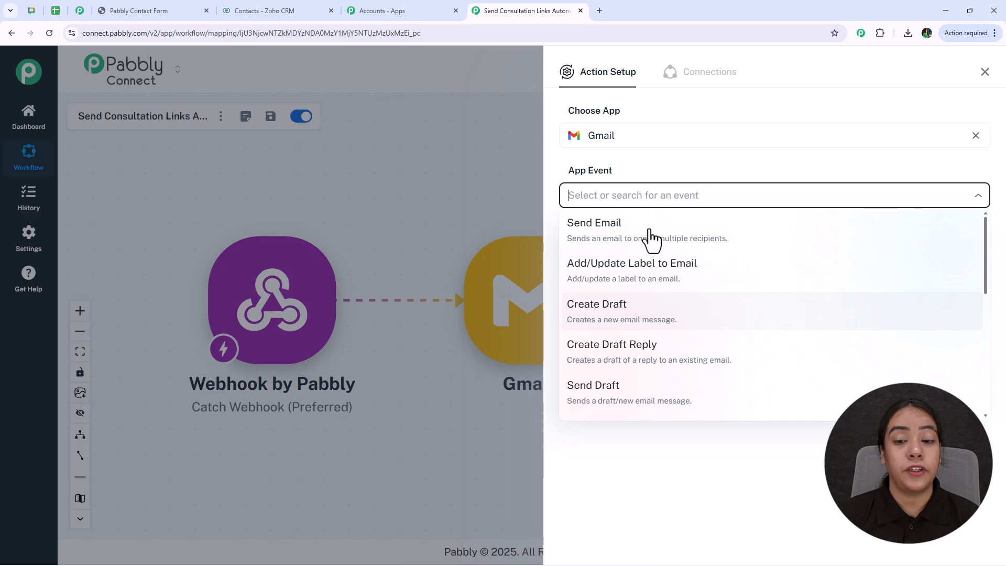
{"action": "left_click", "coordinate": [649, 237]}
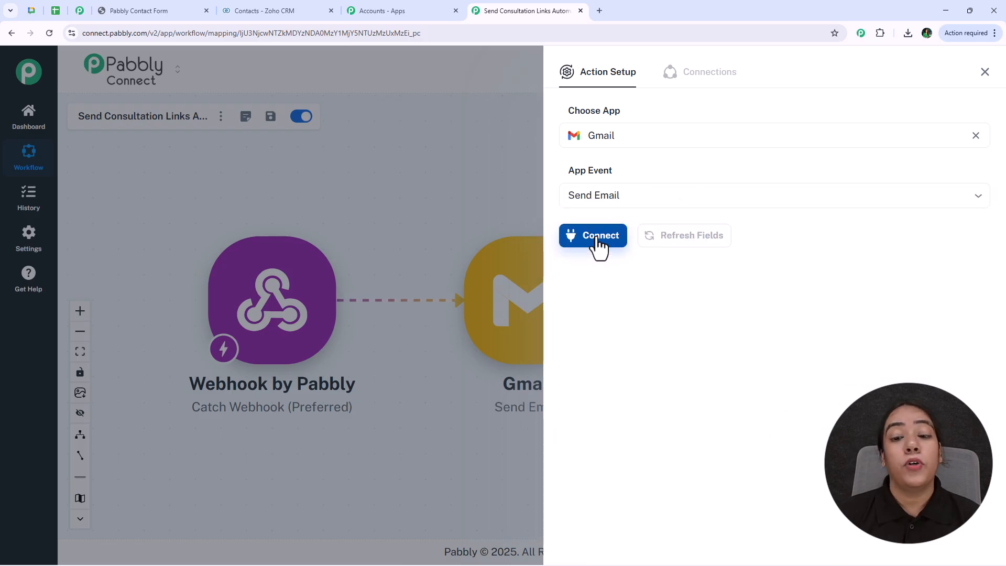
- Authorise a new Gmail connection, Gmail #26, by signing in with Google
{"action": "left_click", "coordinate": [597, 240]}
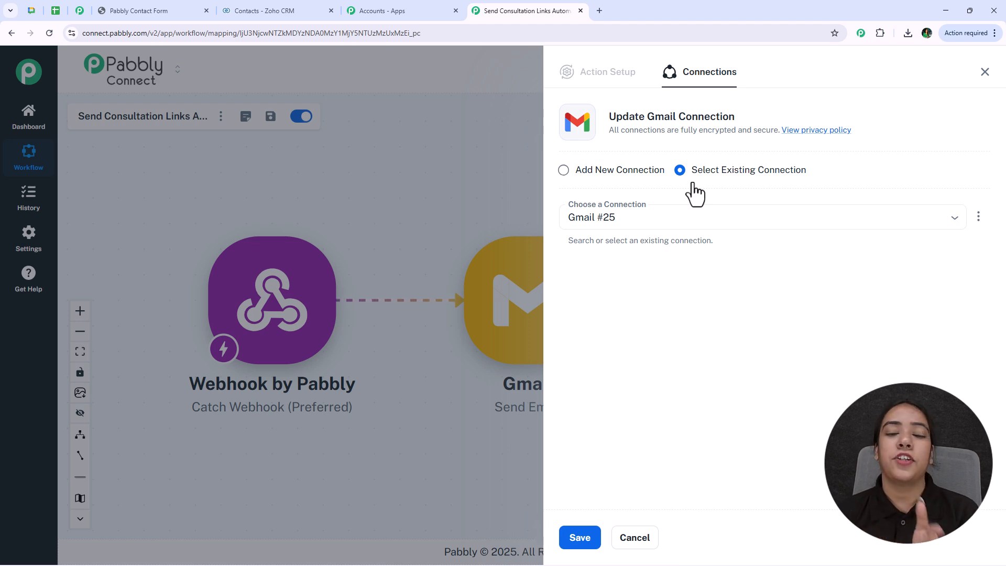
{"action": "left_click", "coordinate": [564, 171]}
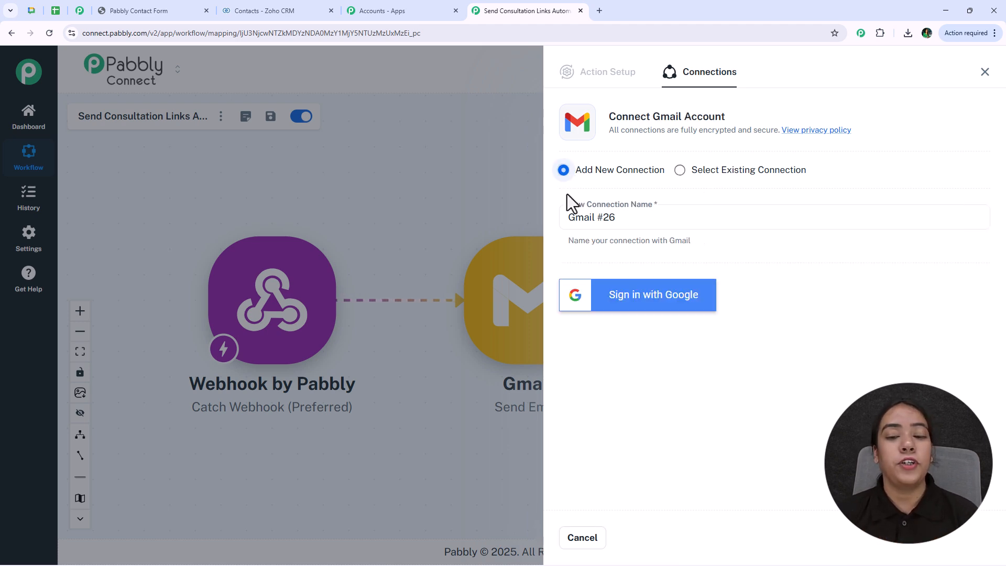
{"action": "left_click", "coordinate": [623, 303]}
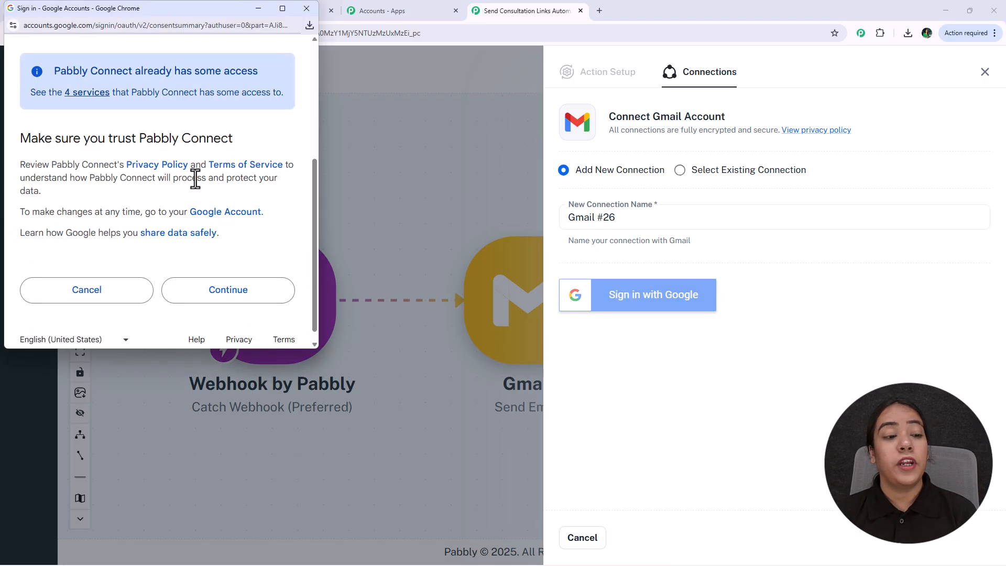
{"action": "left_click", "coordinate": [184, 287]}
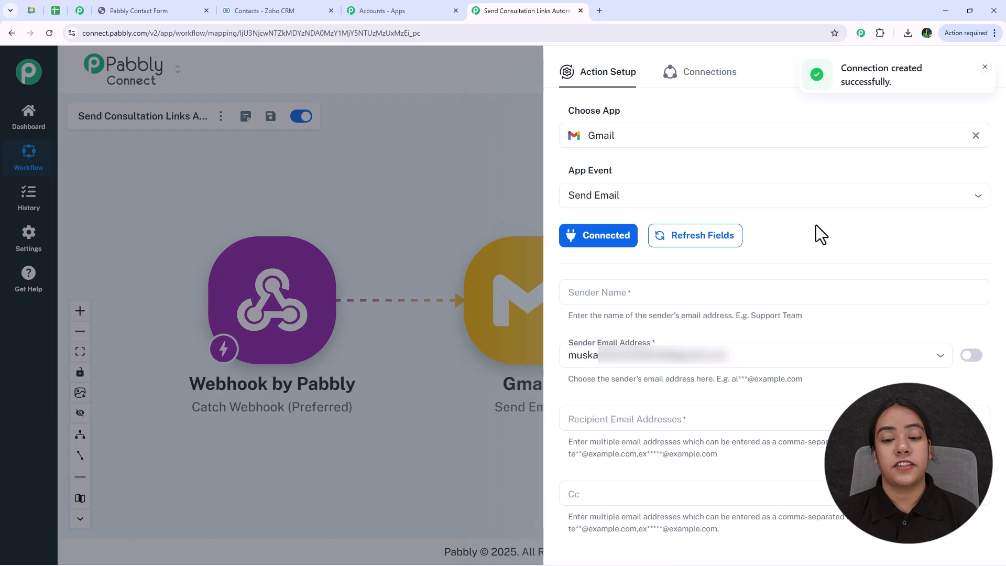
- Map Recipient Email Addresses to the webhook's email field, then review the subject and message body
{"action": "scroll", "coordinate": [816, 225], "scroll_direction": "down", "scroll_amount": 2}
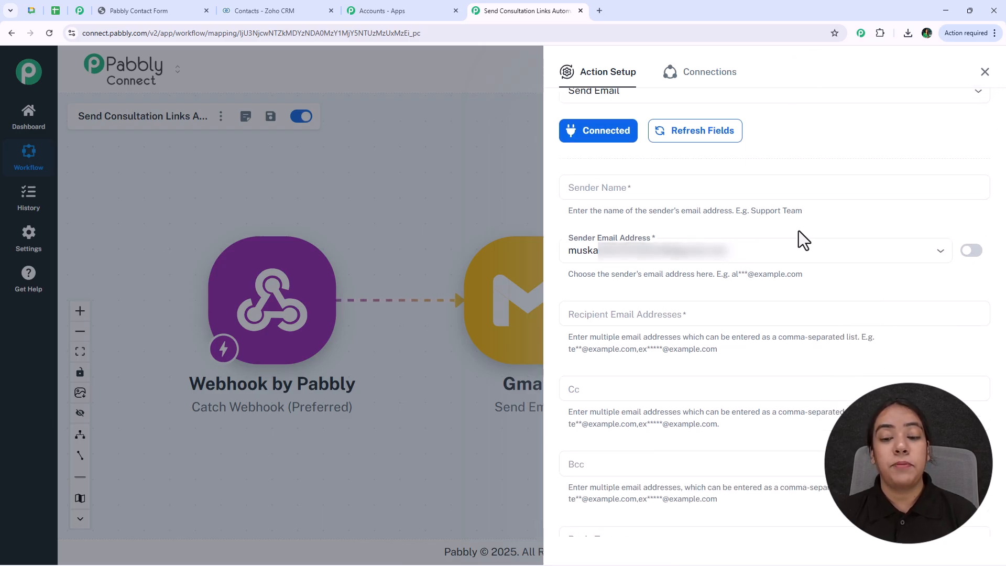
{"action": "scroll", "coordinate": [799, 231], "scroll_direction": "down", "scroll_amount": 8}
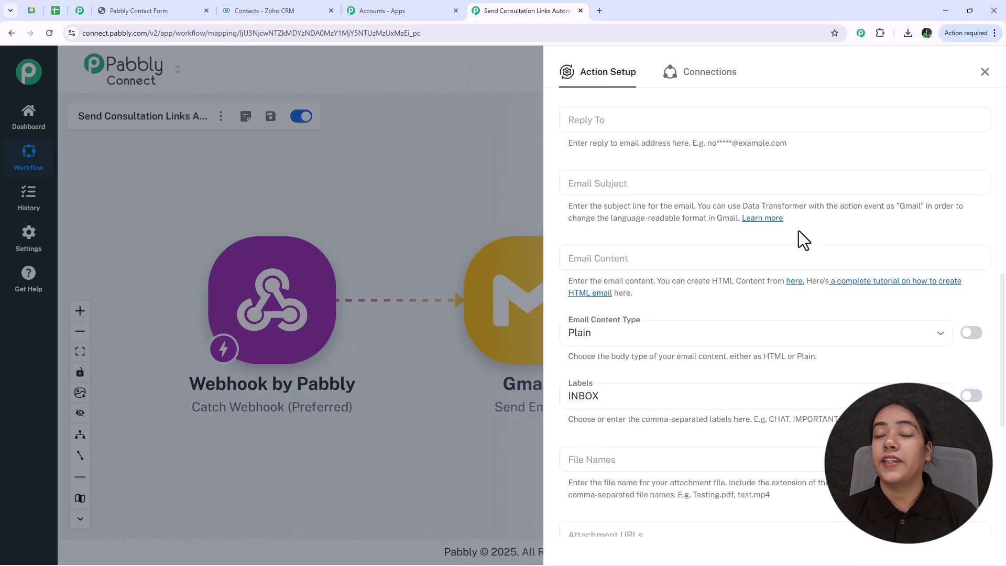
{"action": "scroll", "coordinate": [791, 218], "scroll_direction": "up", "scroll_amount": 1}
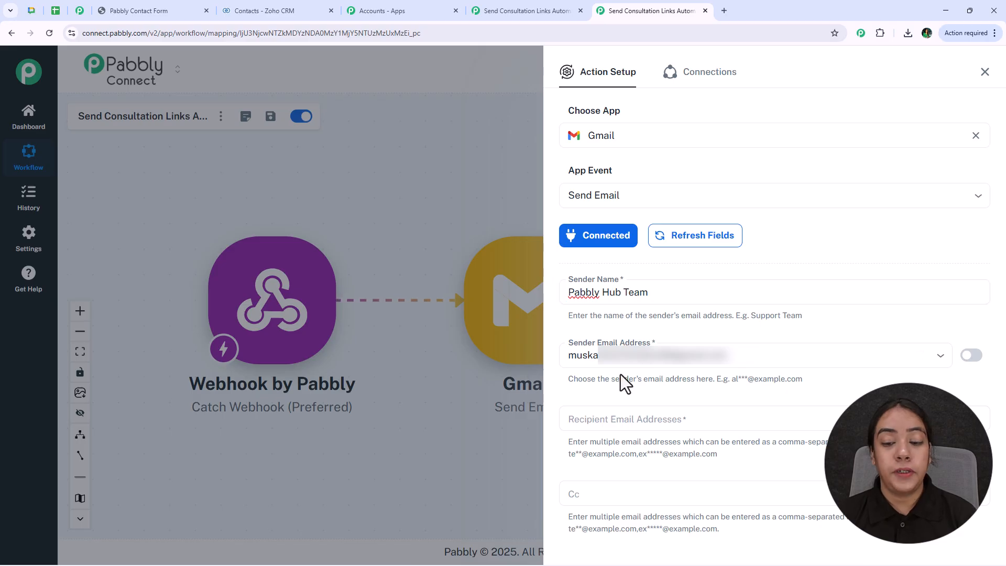
{"action": "left_click", "coordinate": [610, 413]}
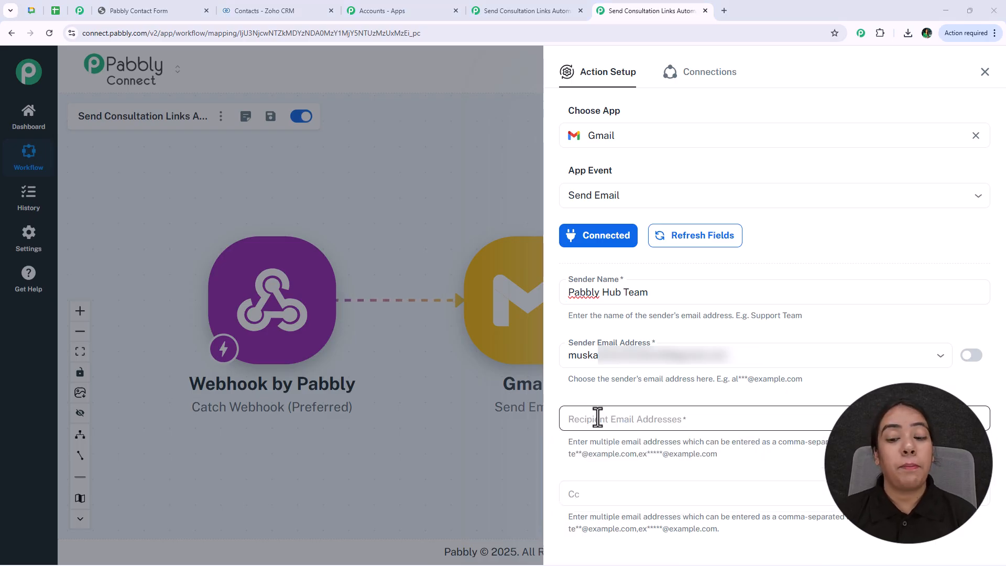
{"action": "left_click", "coordinate": [597, 417]}
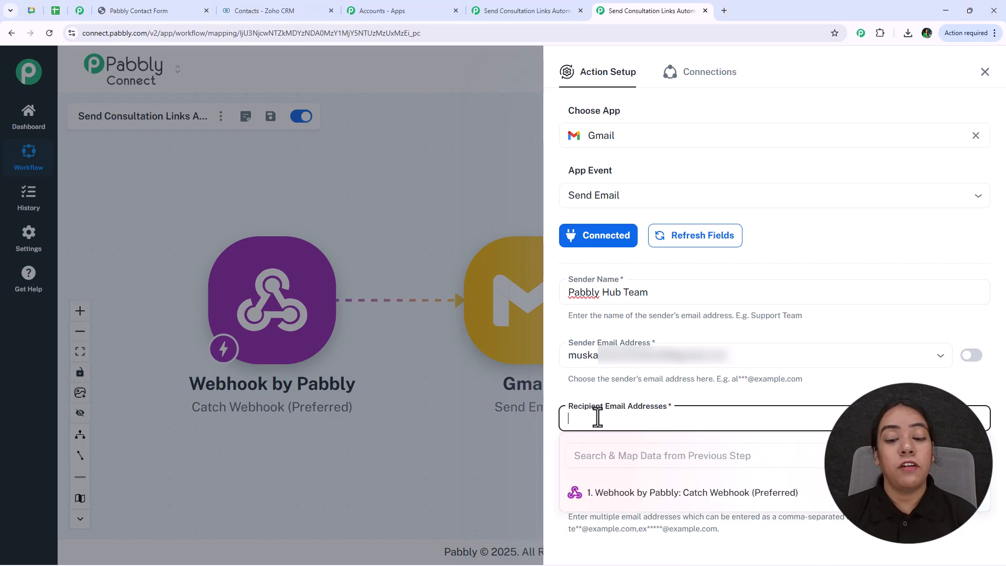
{"action": "left_click", "coordinate": [629, 503]}
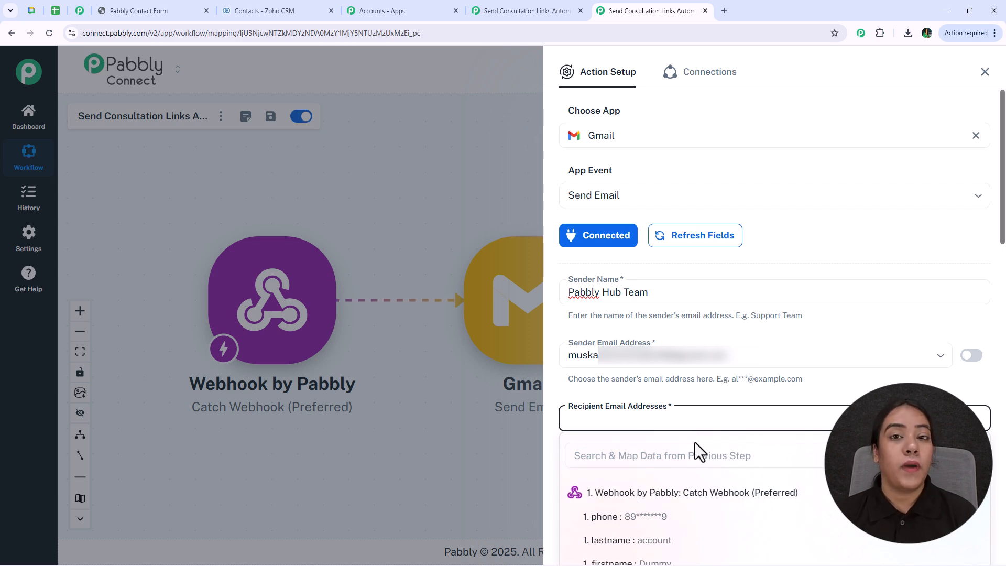
{"action": "scroll", "coordinate": [696, 429], "scroll_direction": "down", "scroll_amount": 1}
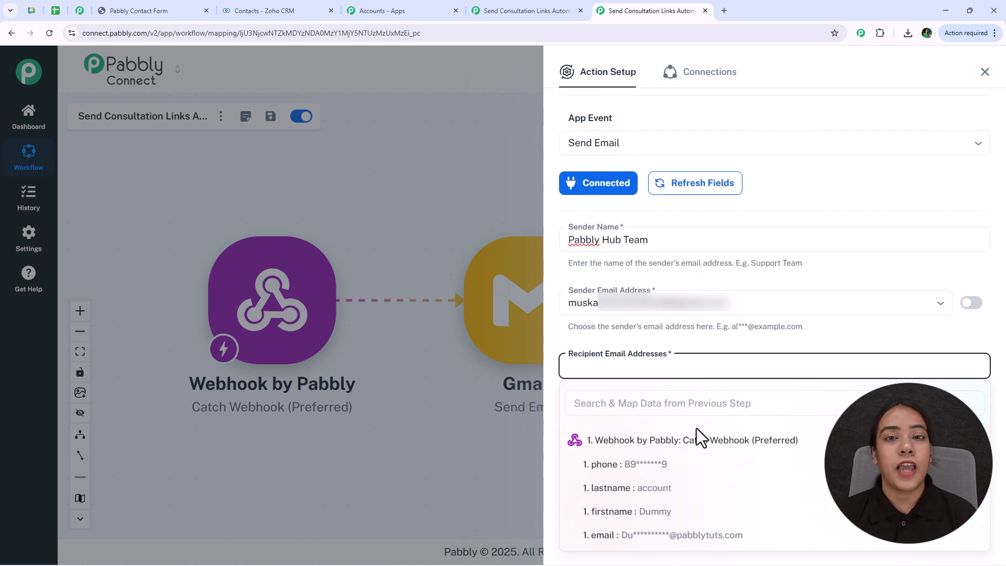
{"action": "left_click", "coordinate": [667, 535]}
{"action": "scroll", "coordinate": [629, 227], "scroll_direction": "down", "scroll_amount": 8}
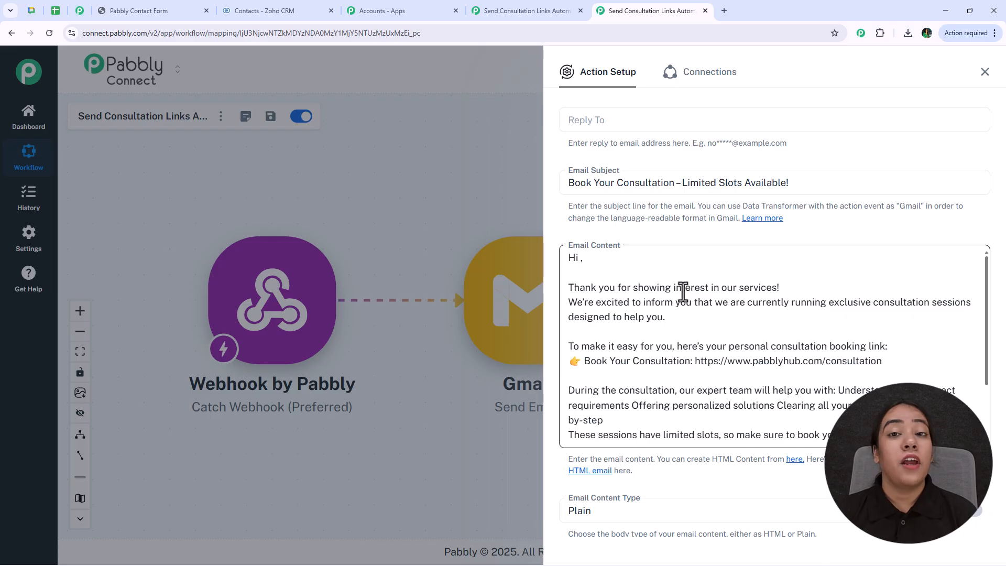
{"action": "scroll", "coordinate": [683, 292], "scroll_direction": "down", "scroll_amount": 3}
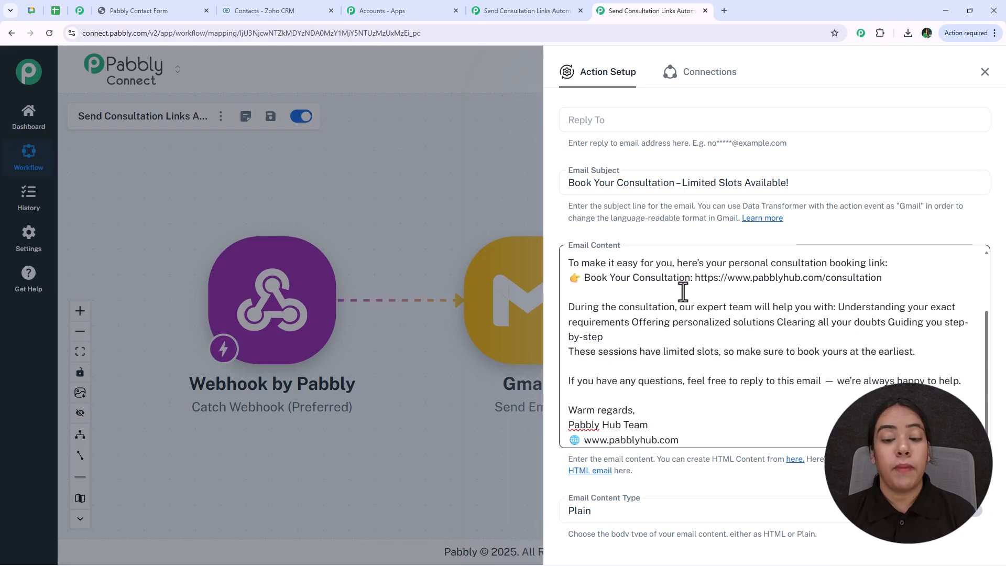
{"action": "scroll", "coordinate": [682, 292], "scroll_direction": "up", "scroll_amount": 3}
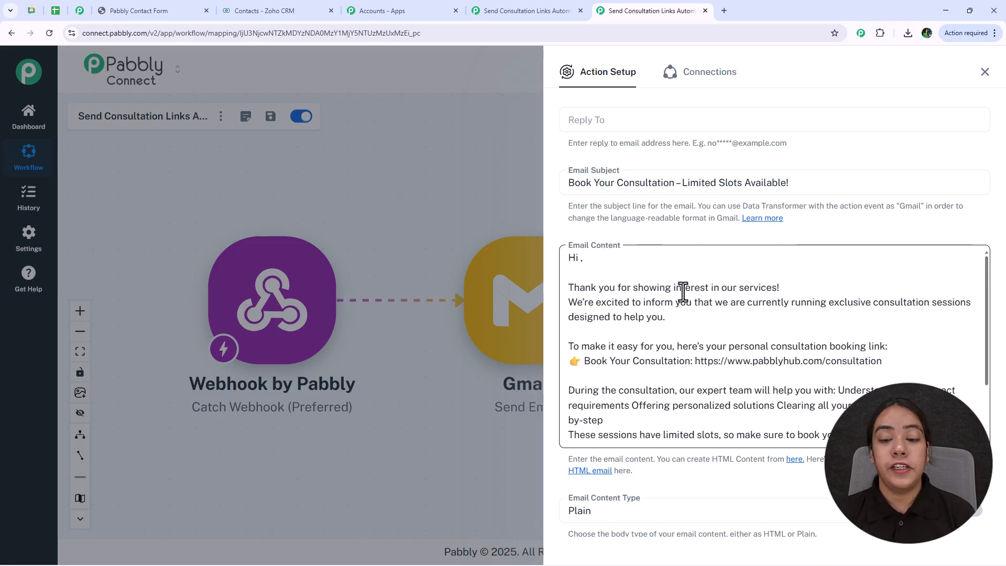
- Insert the webhook's firstname and lastname after 'Hi' in the email content
{"action": "left_click", "coordinate": [577, 257]}
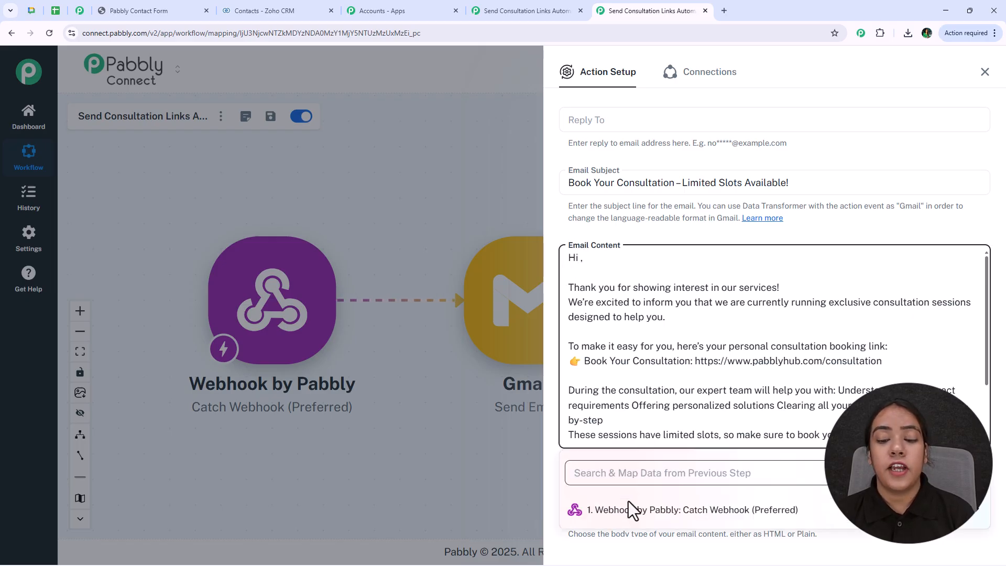
{"action": "left_click", "coordinate": [663, 511]}
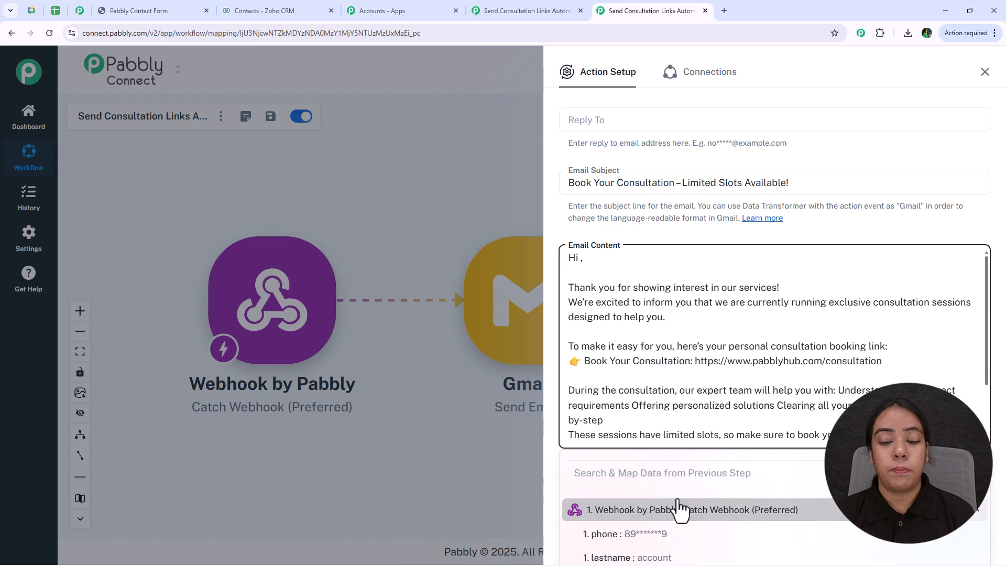
{"action": "scroll", "coordinate": [687, 474], "scroll_direction": "down", "scroll_amount": 3}
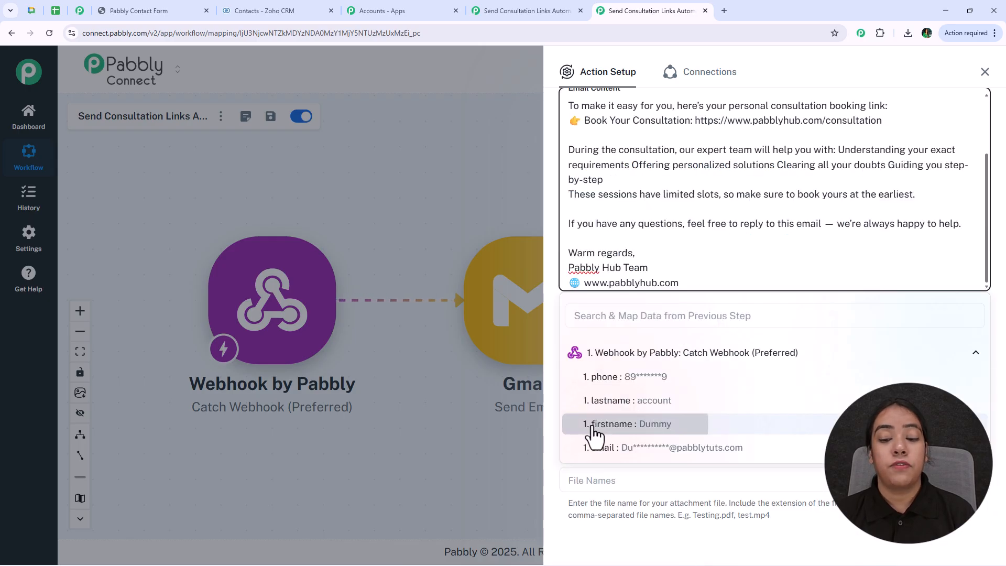
{"action": "left_click", "coordinate": [628, 423]}
{"action": "left_click", "coordinate": [657, 402]}
{"action": "scroll", "coordinate": [759, 196], "scroll_direction": "up", "scroll_amount": 2}
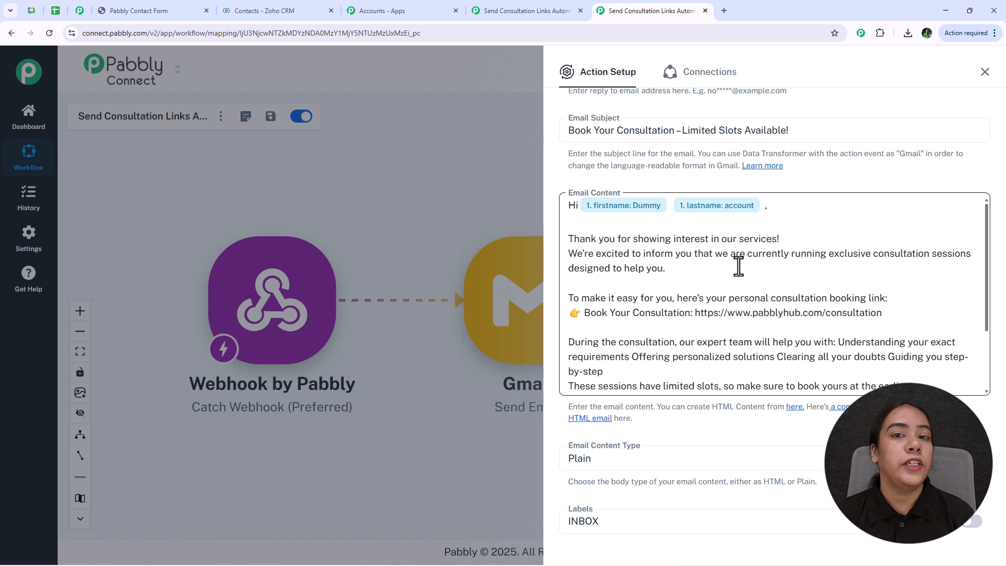
- Keep the Email Content Type set to Plain
{"action": "scroll", "coordinate": [595, 307], "scroll_direction": "down", "scroll_amount": 3}
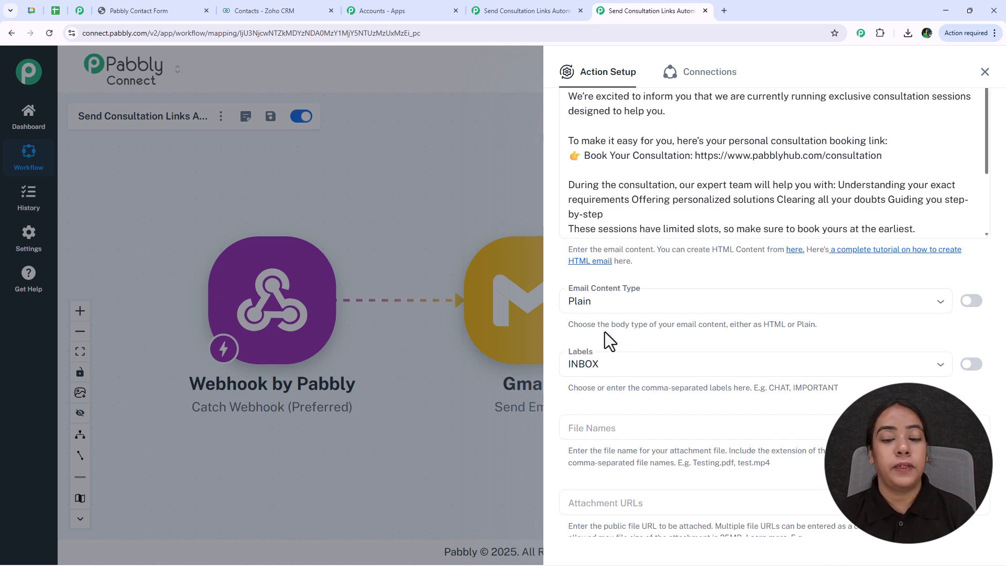
{"action": "left_click", "coordinate": [679, 291]}
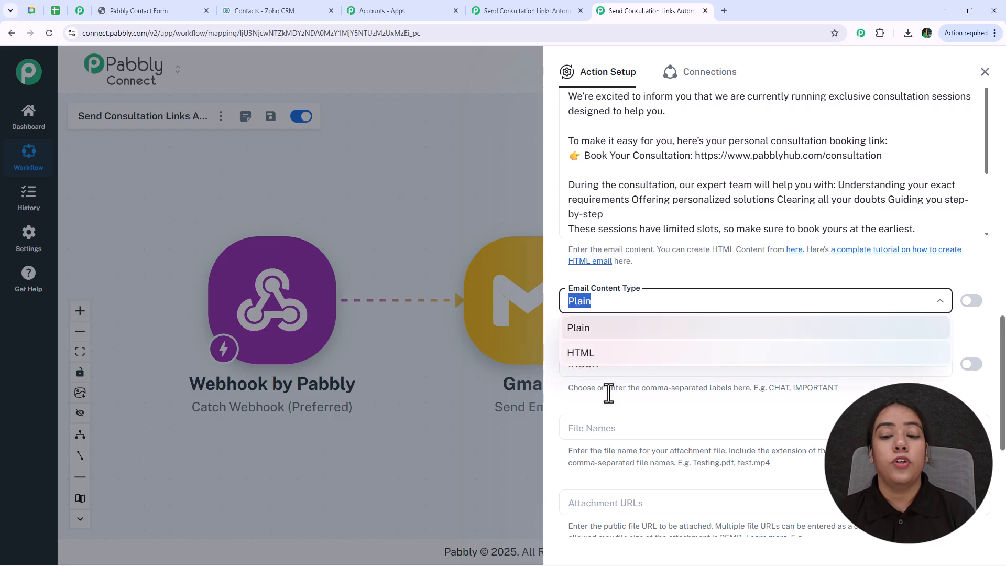
{"action": "left_click", "coordinate": [652, 328]}
{"action": "scroll", "coordinate": [655, 277], "scroll_direction": "up", "scroll_amount": 3}
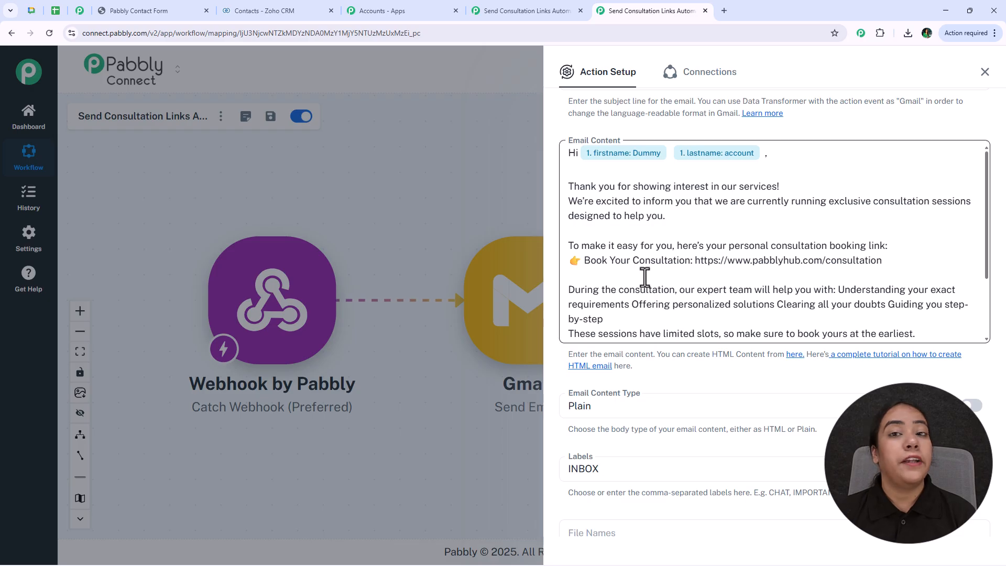
{"action": "scroll", "coordinate": [649, 293], "scroll_direction": "down", "scroll_amount": 2}
{"action": "scroll", "coordinate": [673, 336], "scroll_direction": "up", "scroll_amount": 1}
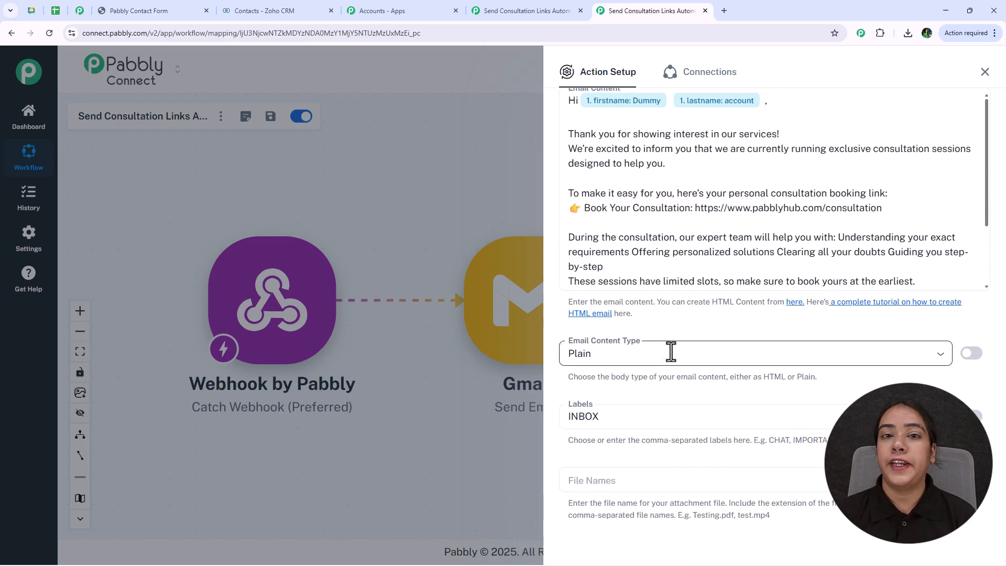
{"action": "scroll", "coordinate": [671, 351], "scroll_direction": "down", "scroll_amount": 3}
{"action": "scroll", "coordinate": [670, 351], "scroll_direction": "down", "scroll_amount": 4}
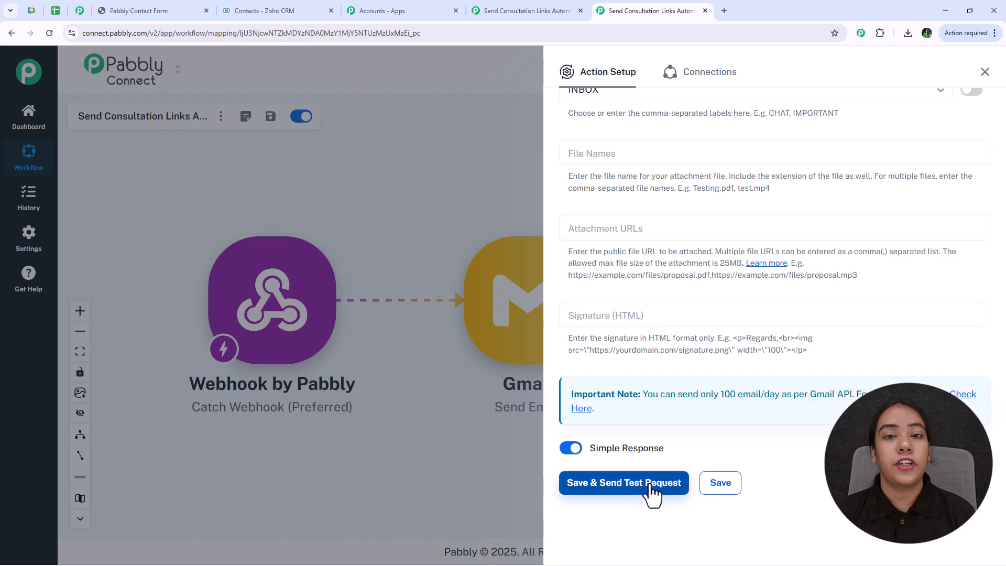
- Save and test the Send Email step, confirm the email arrived, and close the action setup
{"action": "left_click", "coordinate": [651, 491]}
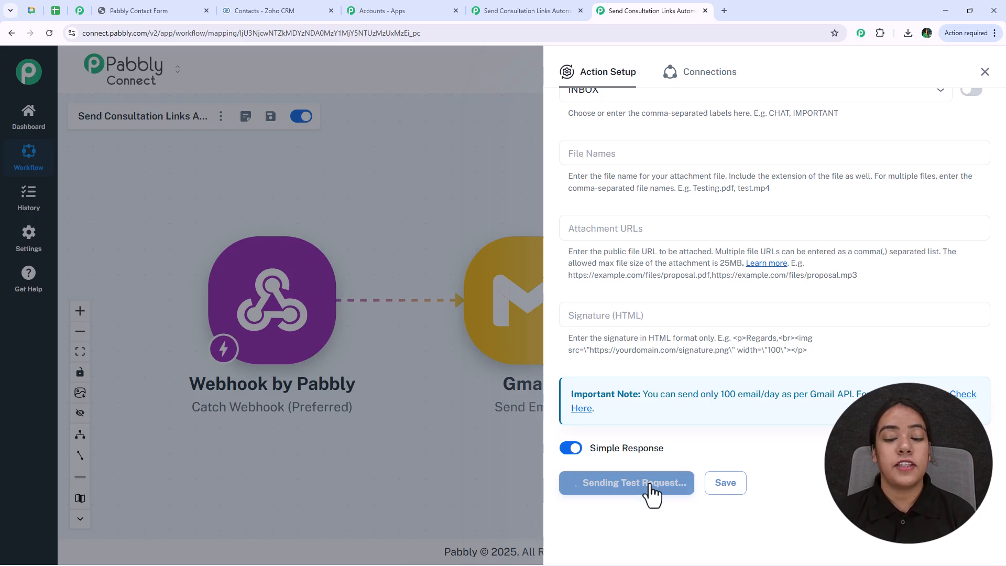
{"action": "scroll", "coordinate": [707, 419], "scroll_direction": "down", "scroll_amount": 5}
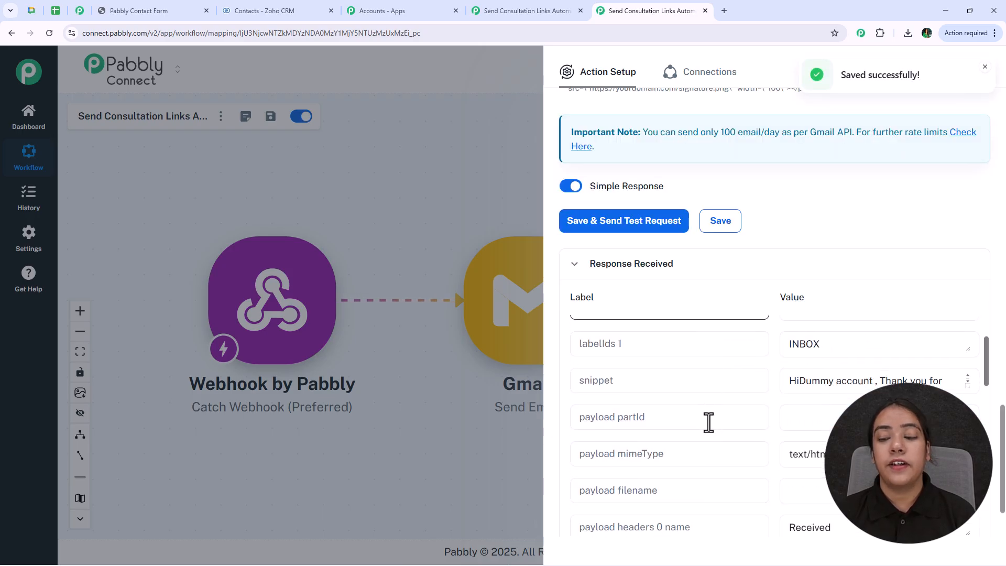
{"action": "scroll", "coordinate": [803, 376], "scroll_direction": "up", "scroll_amount": 4}
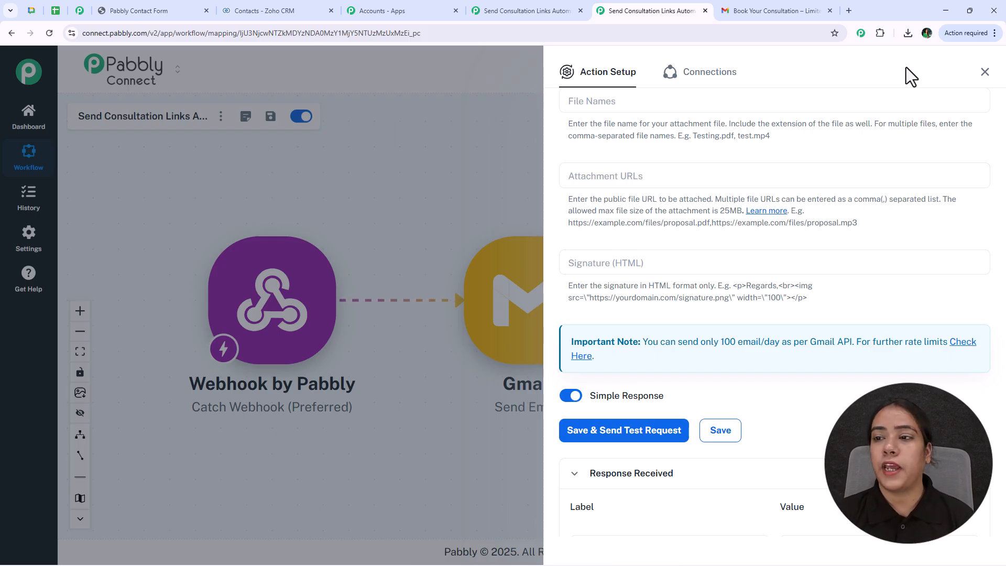
{"action": "left_click", "coordinate": [984, 73]}
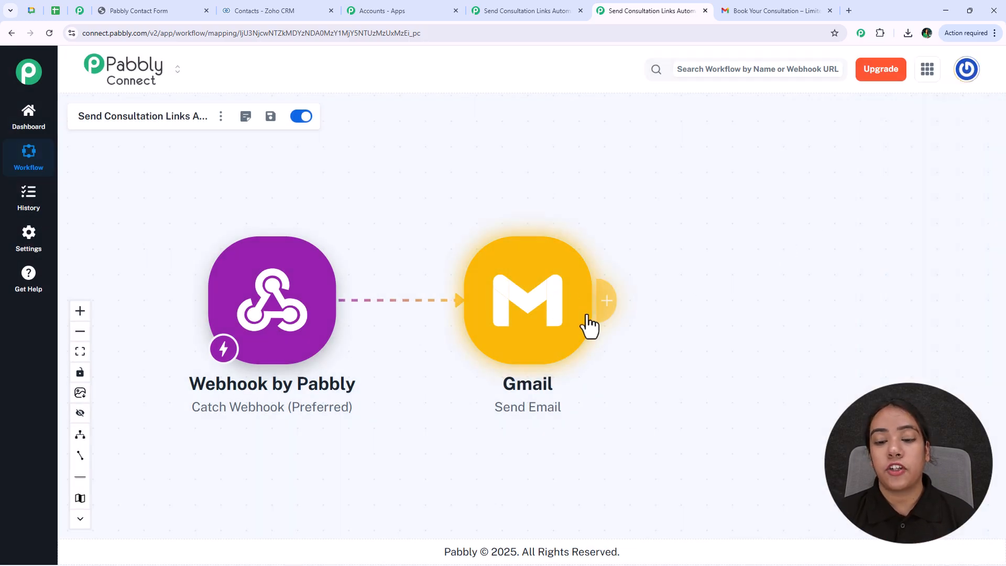
- Add Zoho CRM as a new action after the Gmail step
{"action": "left_click", "coordinate": [605, 306]}
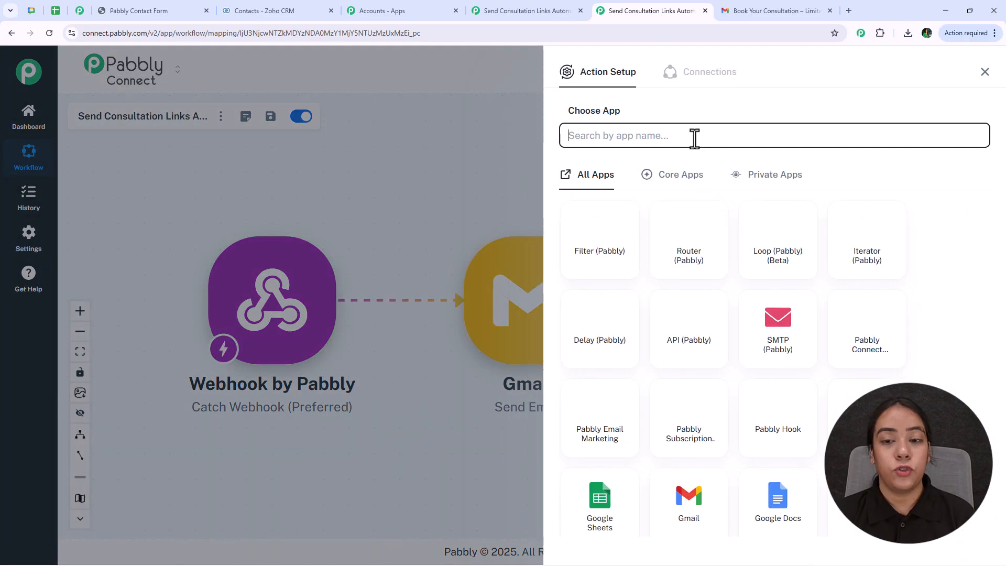
{"action": "type", "text": "zo"}
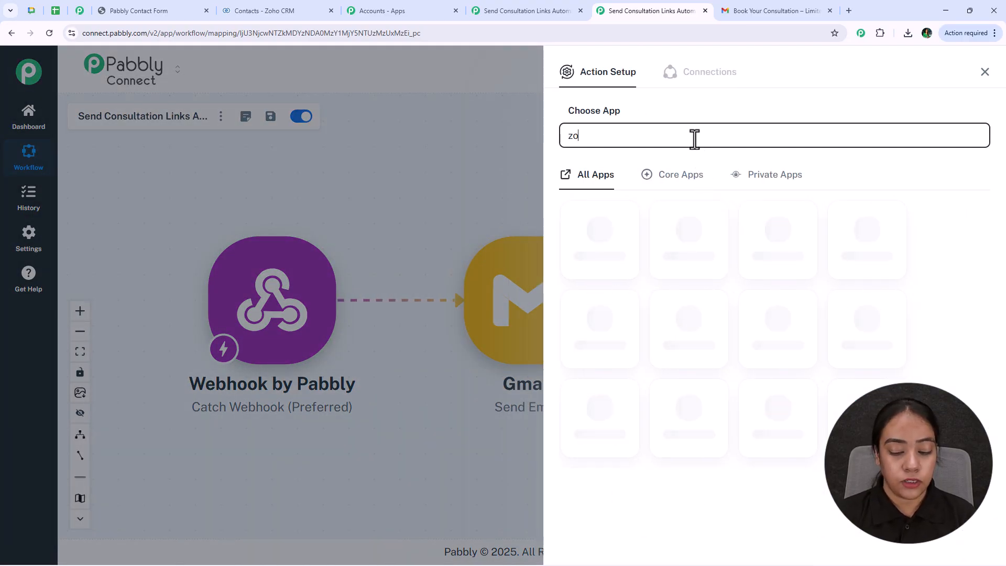
{"action": "type", "text": "ho"}
{"action": "left_click", "coordinate": [704, 349]}
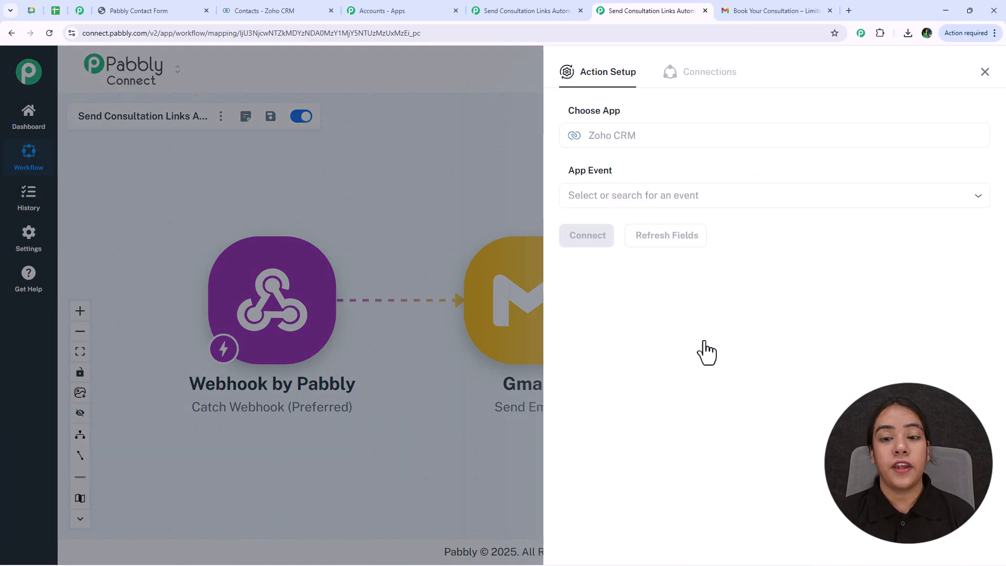
- Set the Zoho CRM event to Create Contact and open its connection settings showing Zoho CRM #12
{"action": "left_click", "coordinate": [667, 196]}
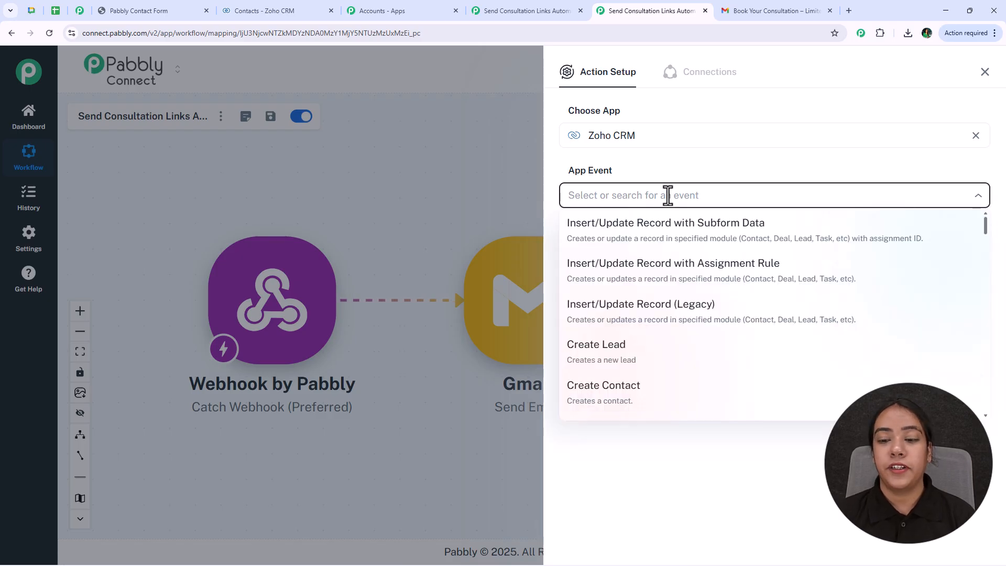
{"action": "left_click", "coordinate": [669, 403]}
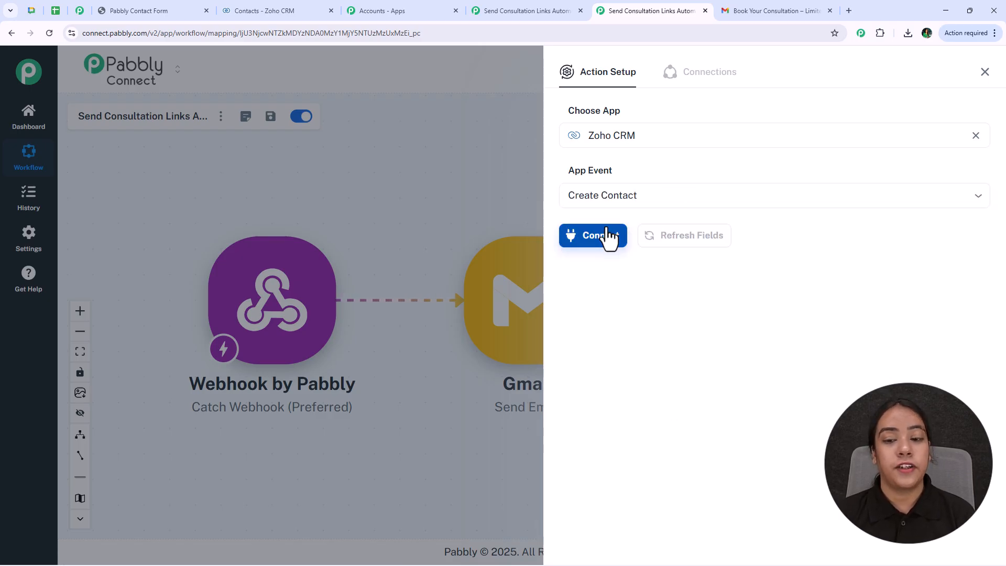
{"action": "left_click", "coordinate": [623, 197]}
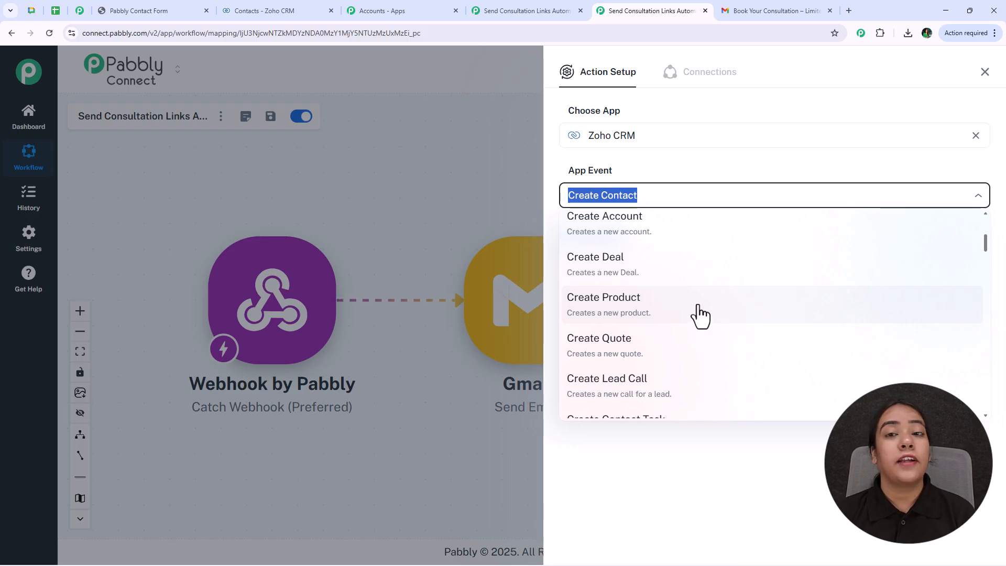
{"action": "scroll", "coordinate": [700, 320], "scroll_direction": "down", "scroll_amount": 5}
{"action": "scroll", "coordinate": [700, 315], "scroll_direction": "down", "scroll_amount": 1}
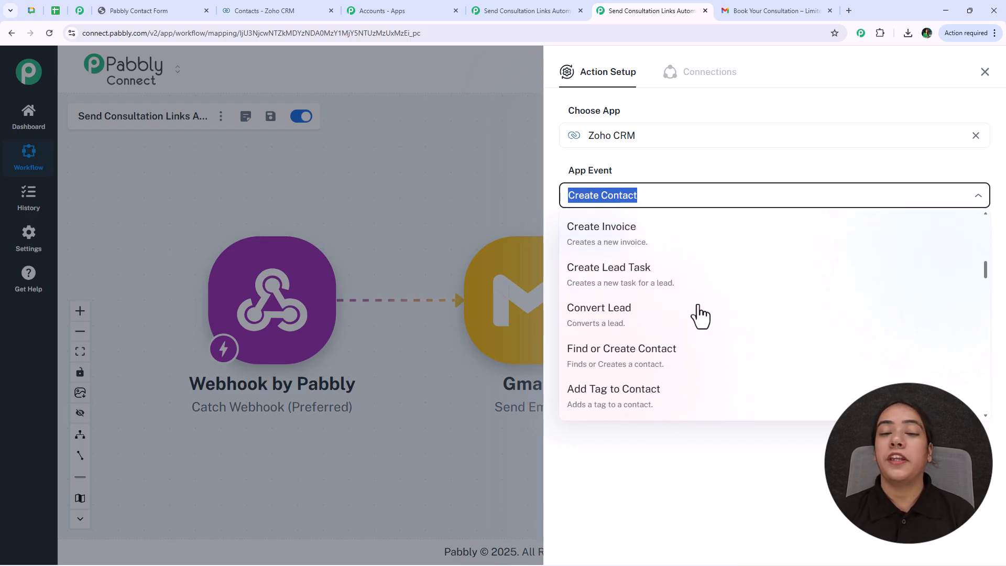
{"action": "scroll", "coordinate": [697, 315], "scroll_direction": "down", "scroll_amount": 8}
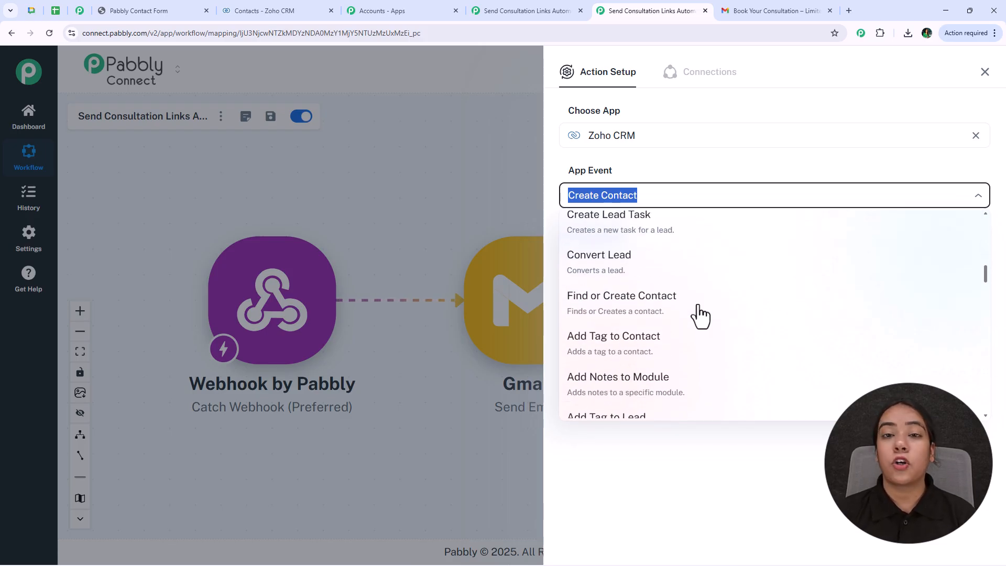
{"action": "left_click", "coordinate": [618, 449]}
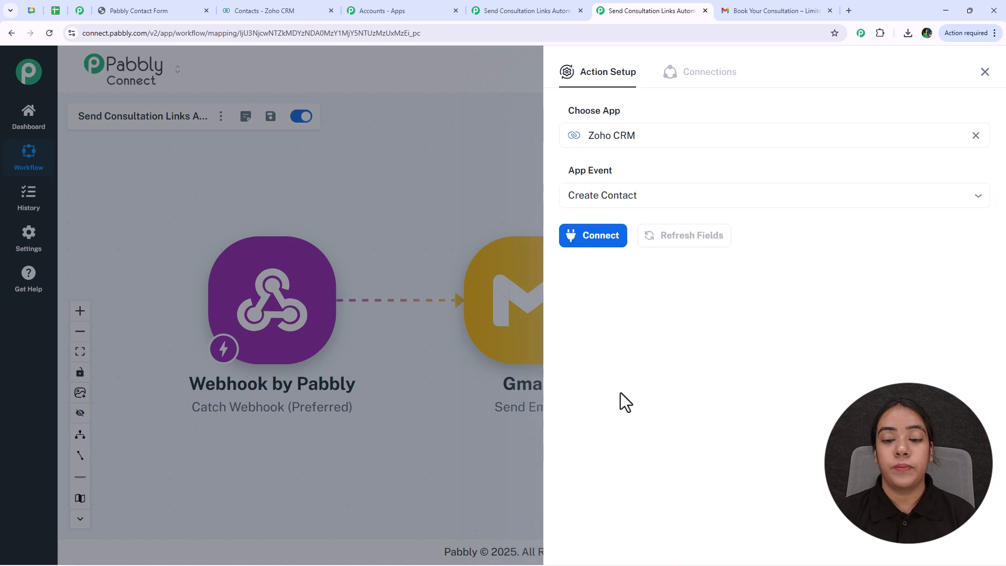
{"action": "left_click", "coordinate": [596, 241]}
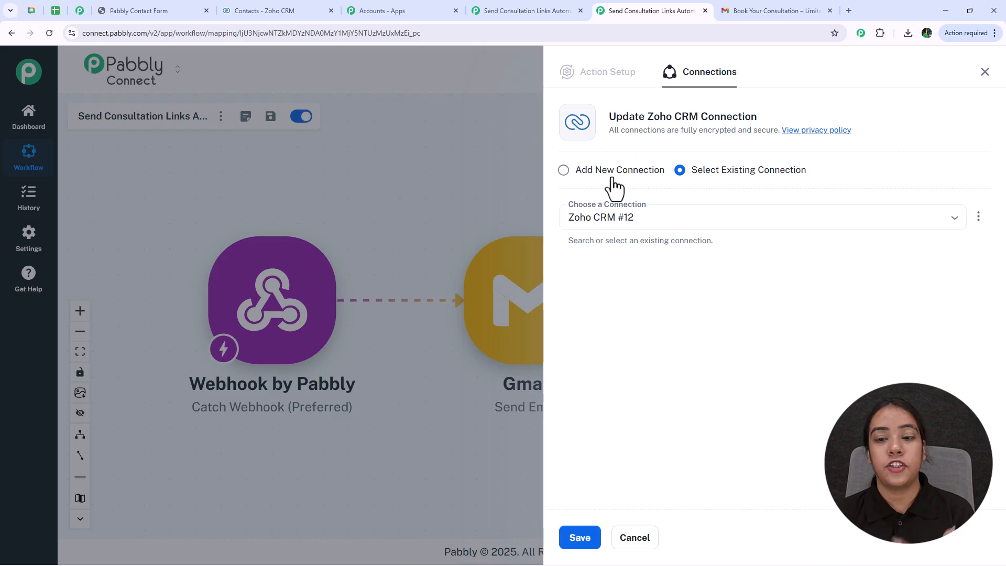
- Start a new Zoho CRM #13 connection and switch to the Zoho CRM Contacts tab
{"action": "left_click", "coordinate": [563, 169]}
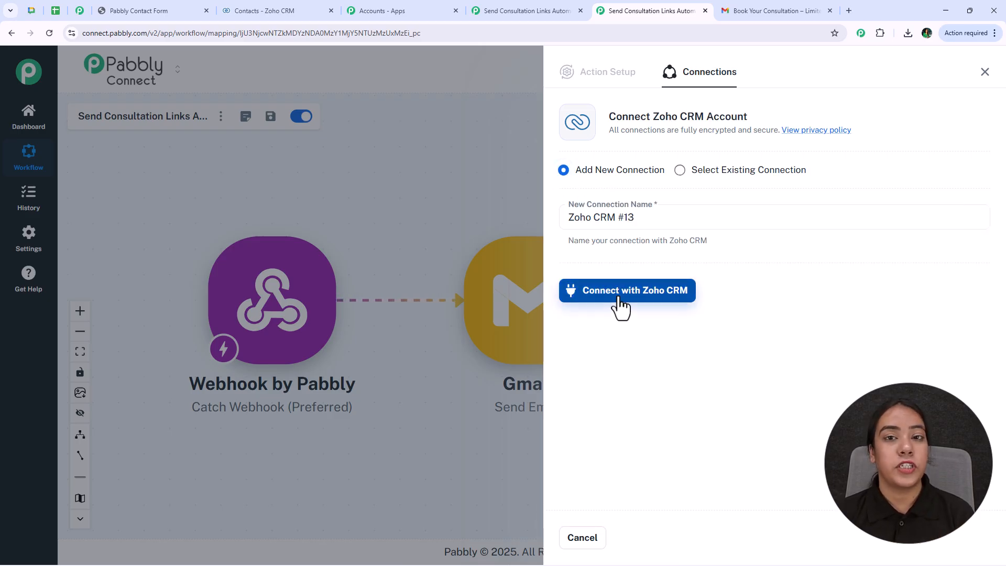
{"action": "left_click", "coordinate": [620, 304]}
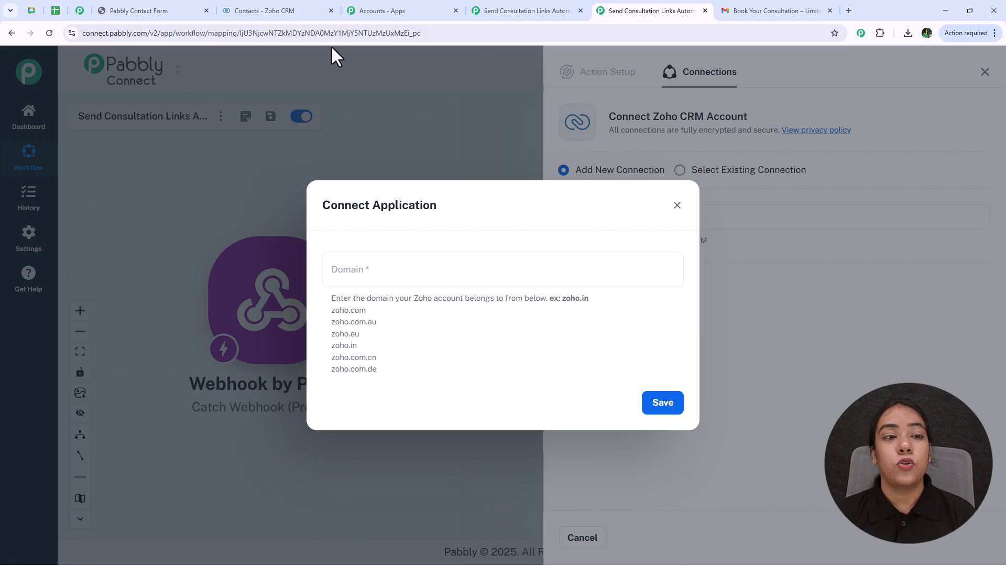
{"action": "left_click", "coordinate": [309, 13]}
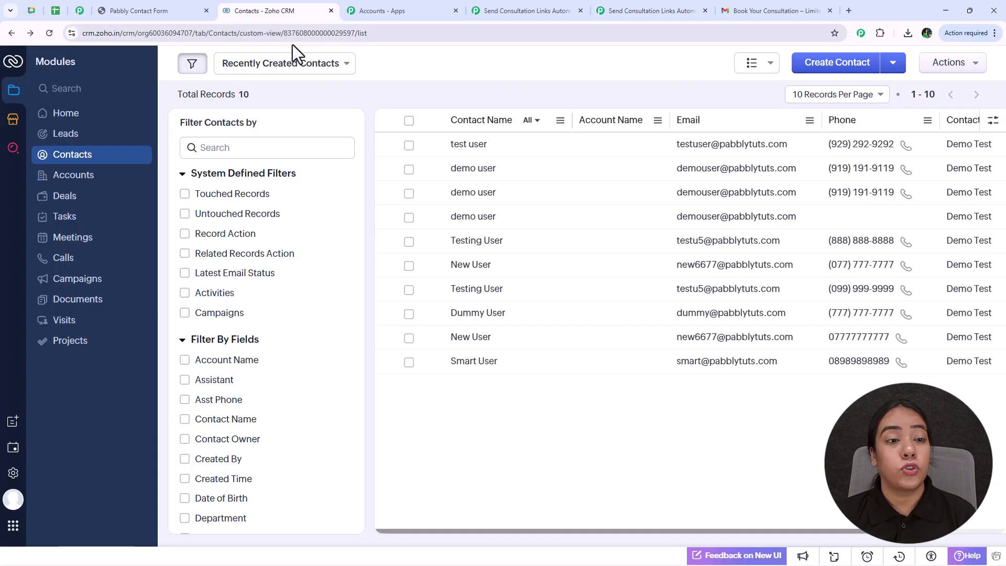
- Copy the zoho.in domain from the Zoho CRM page address and return to Pabbly Connect
{"action": "left_click", "coordinate": [97, 33]}
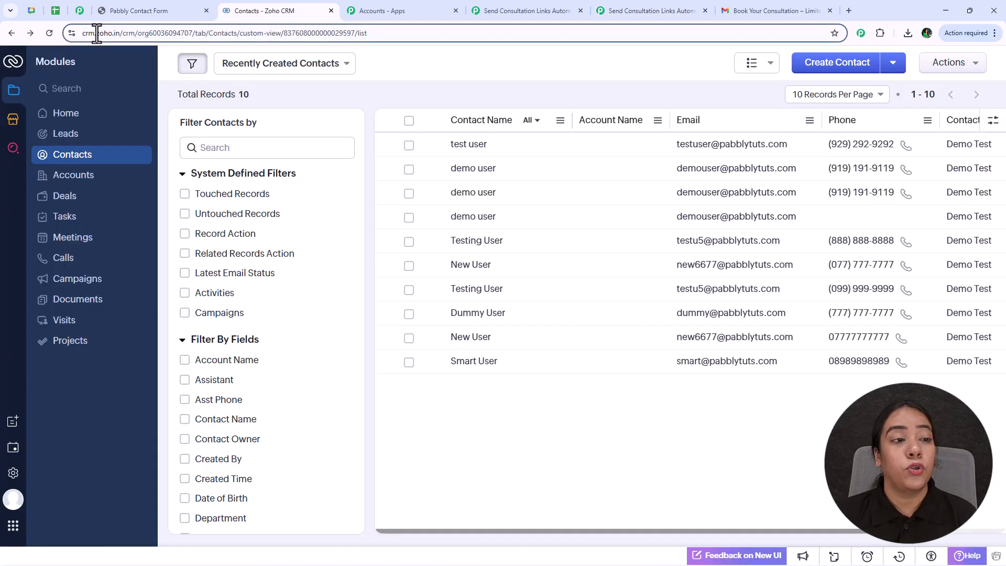
{"action": "left_click_drag", "start_coordinate": [101, 35], "coordinate": [123, 38]}
{"action": "key", "text": "ctrl+c"}
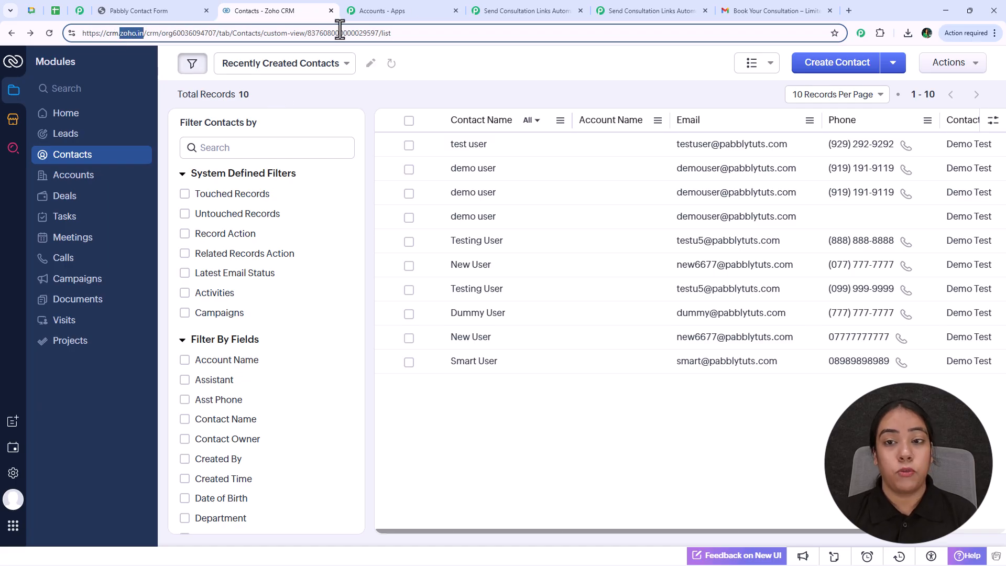
{"action": "left_click", "coordinate": [665, 9]}
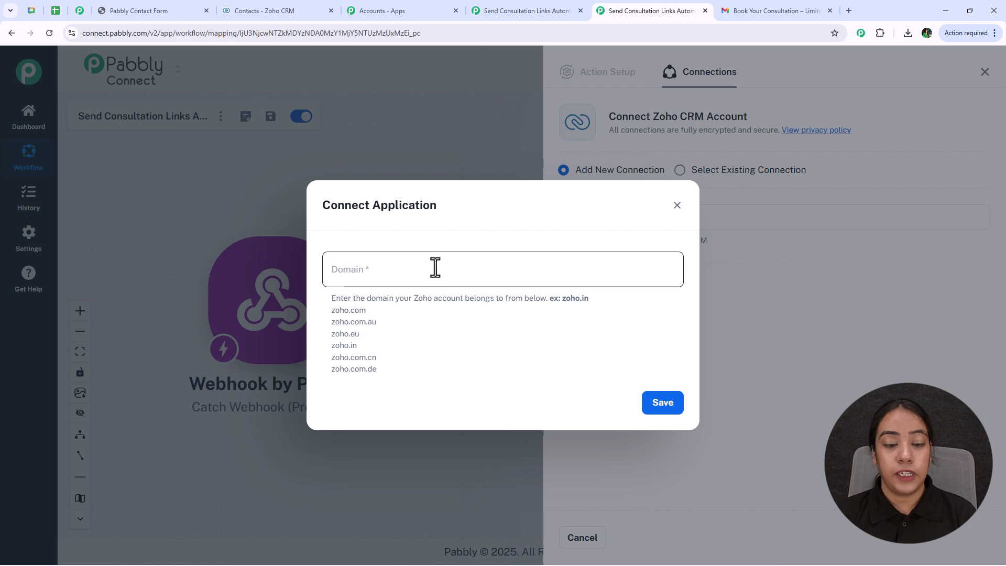
- Enter zoho.in as the Zoho domain, save, and accept Zoho's consent to create the connection
{"action": "left_click", "coordinate": [433, 265]}
{"action": "key", "text": "ctrl+v"}
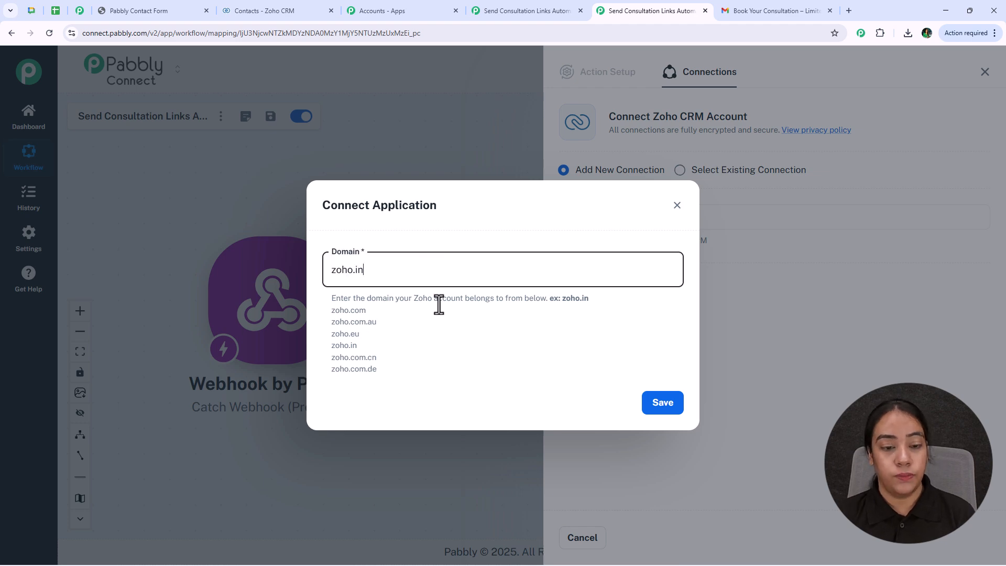
{"action": "left_click", "coordinate": [664, 404]}
{"action": "left_click", "coordinate": [41, 230]}
{"action": "left_click", "coordinate": [59, 273]}
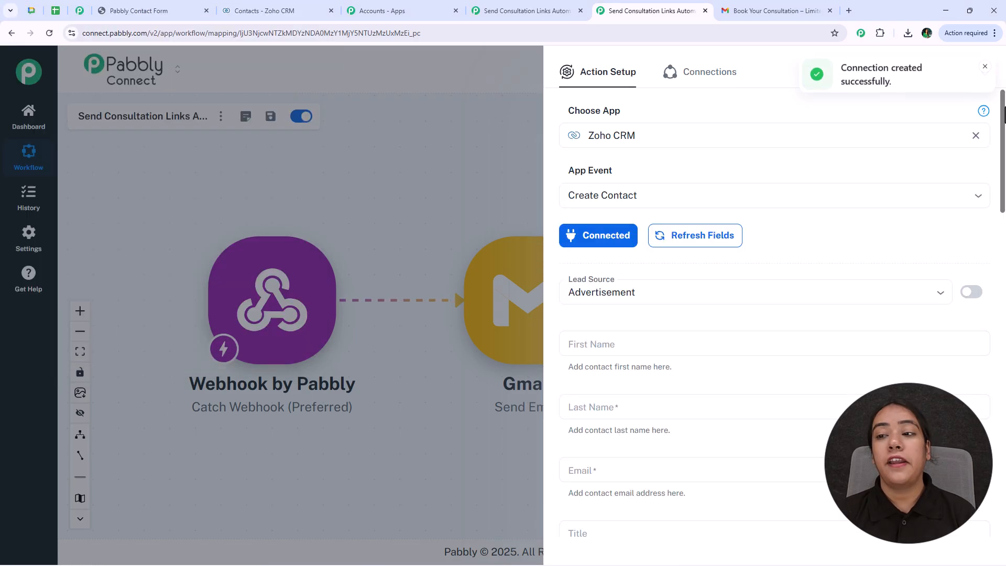
{"action": "scroll", "coordinate": [736, 294], "scroll_direction": "down", "scroll_amount": 3}
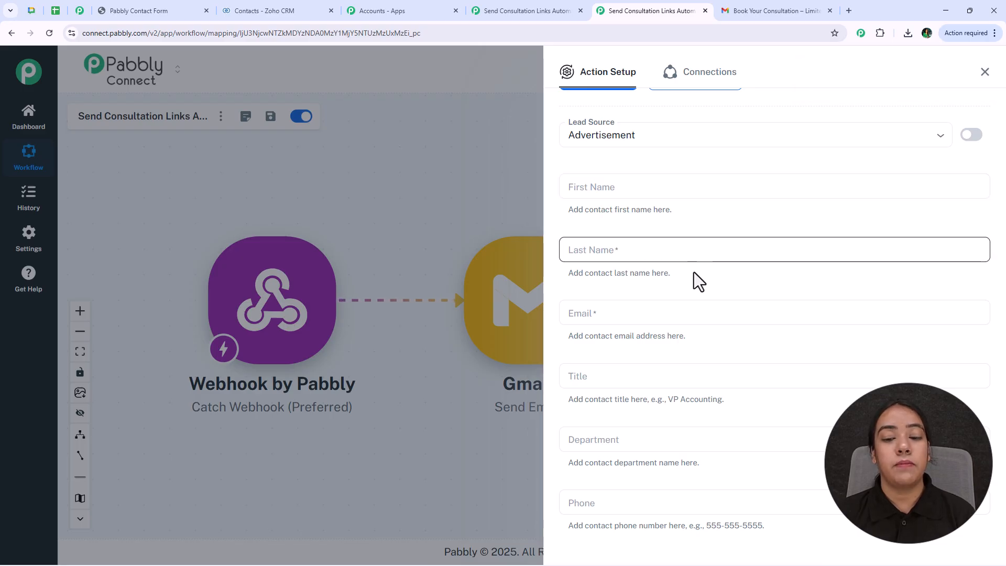
{"action": "scroll", "coordinate": [685, 377], "scroll_direction": "down", "scroll_amount": 1}
{"action": "scroll", "coordinate": [685, 376], "scroll_direction": "down", "scroll_amount": 7}
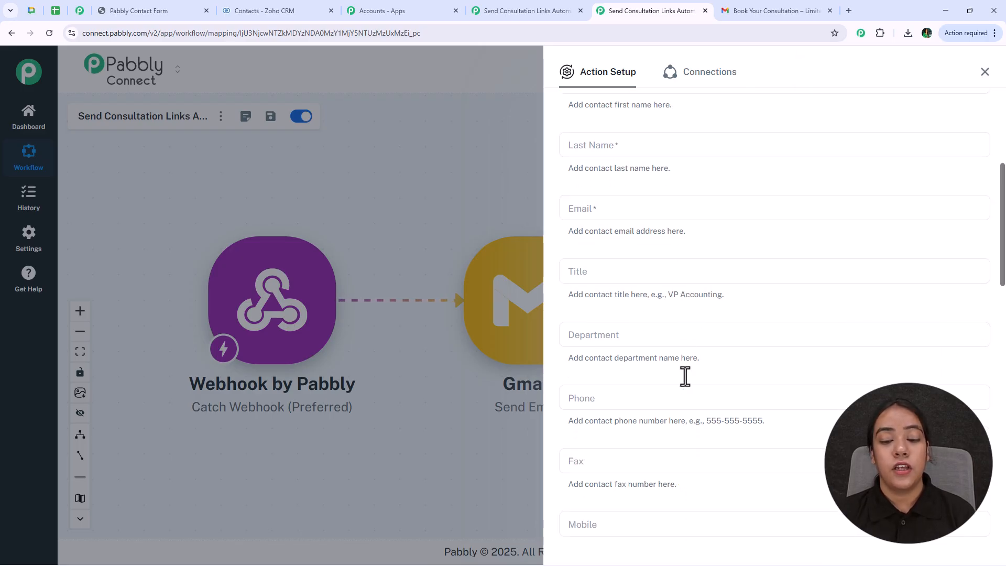
{"action": "scroll", "coordinate": [673, 351], "scroll_direction": "down", "scroll_amount": 5}
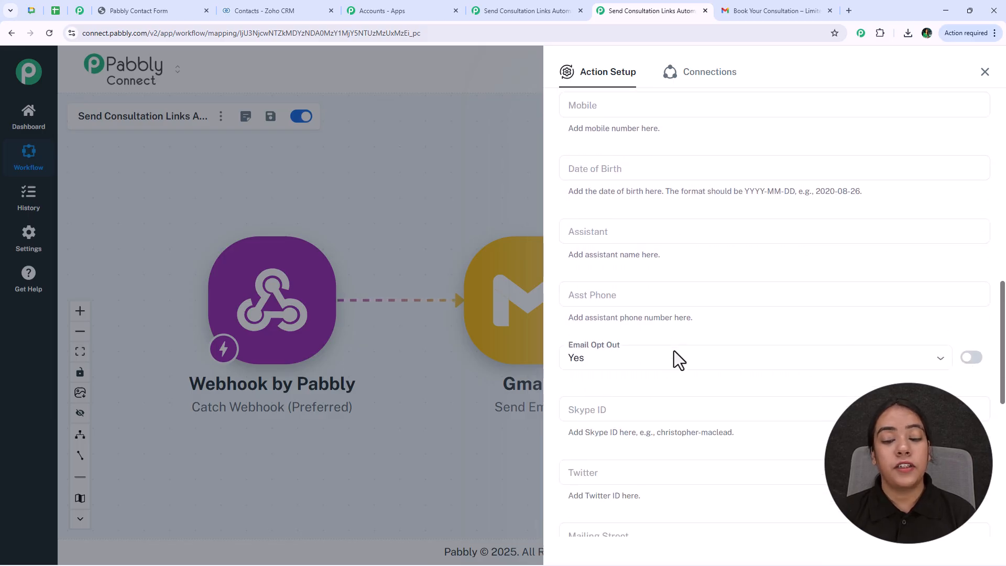
{"action": "scroll", "coordinate": [673, 356], "scroll_direction": "down", "scroll_amount": 1}
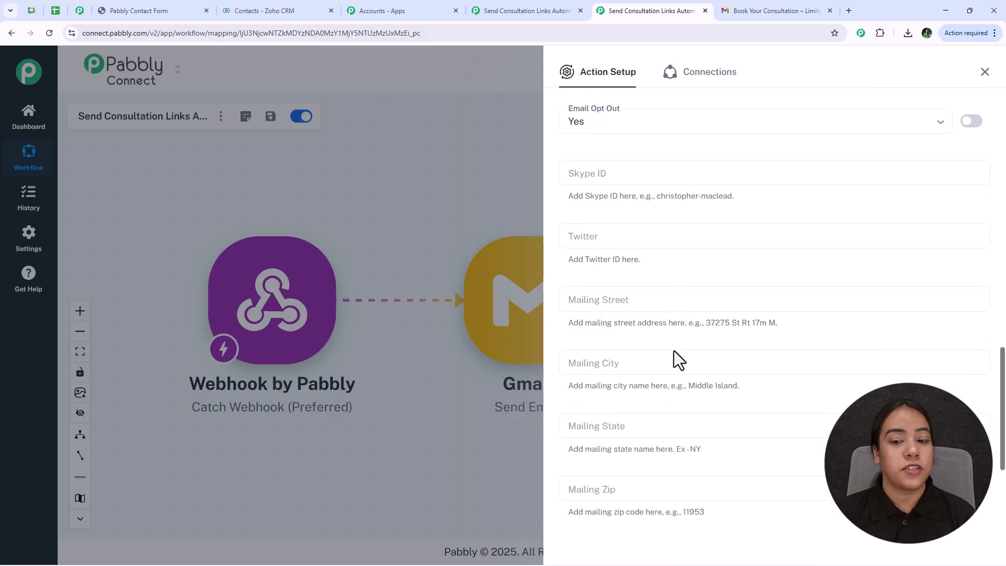
{"action": "scroll", "coordinate": [666, 325], "scroll_direction": "up", "scroll_amount": 14}
- Map First Name and Last Name to the webhook's firstname and lastname fields
{"action": "left_click", "coordinate": [660, 293]}
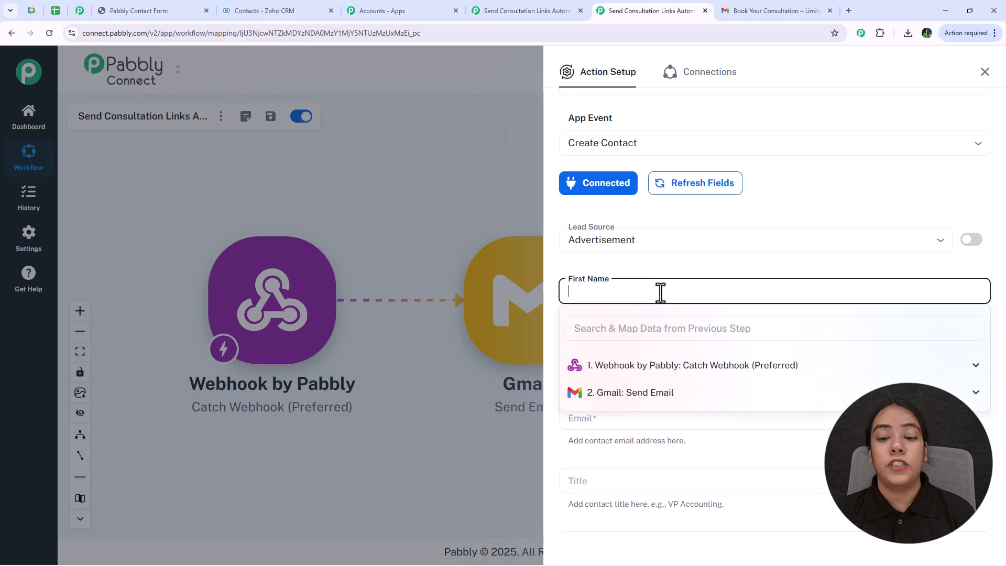
{"action": "left_click", "coordinate": [676, 369]}
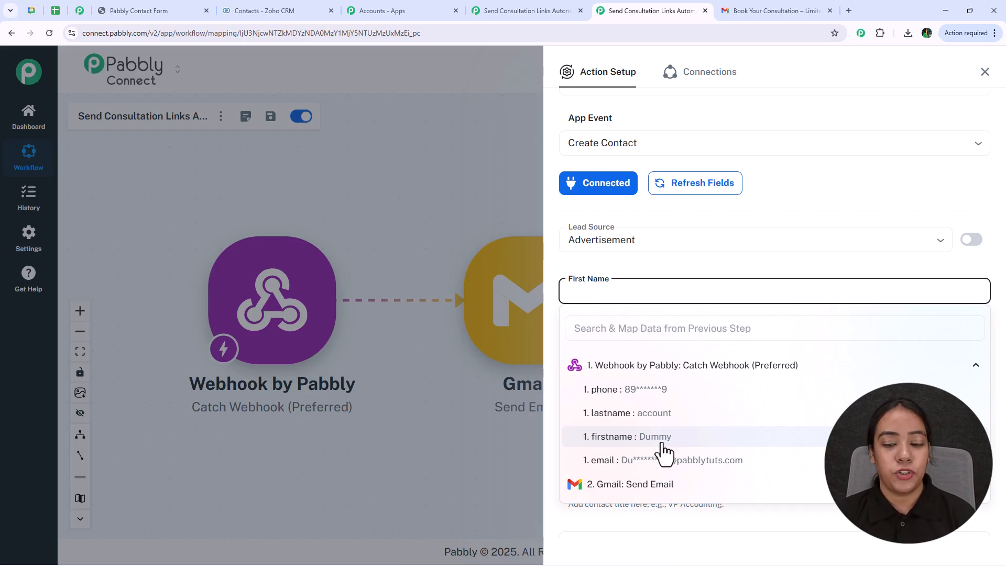
{"action": "left_click", "coordinate": [662, 440]}
{"action": "left_click", "coordinate": [654, 271]}
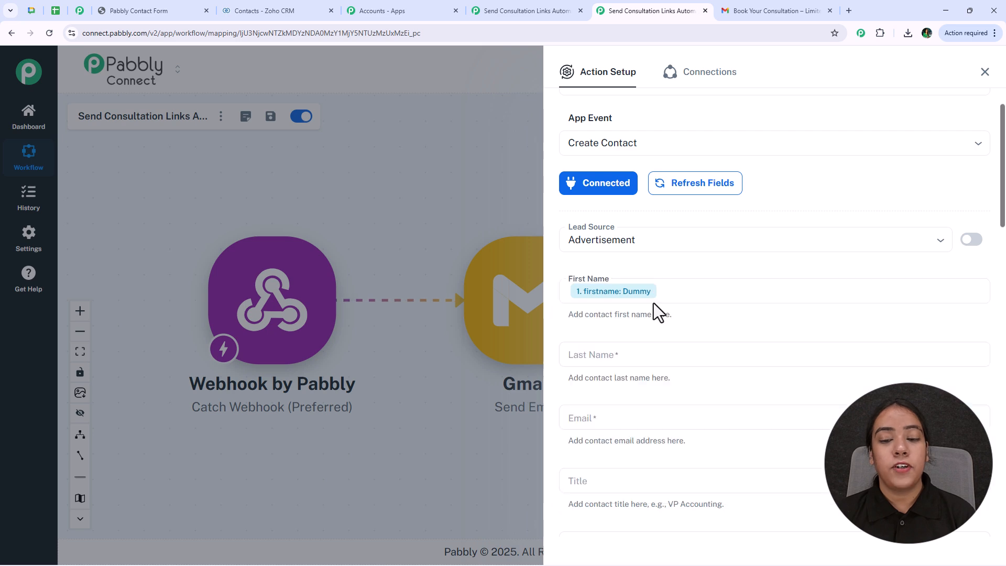
{"action": "left_click", "coordinate": [662, 355]}
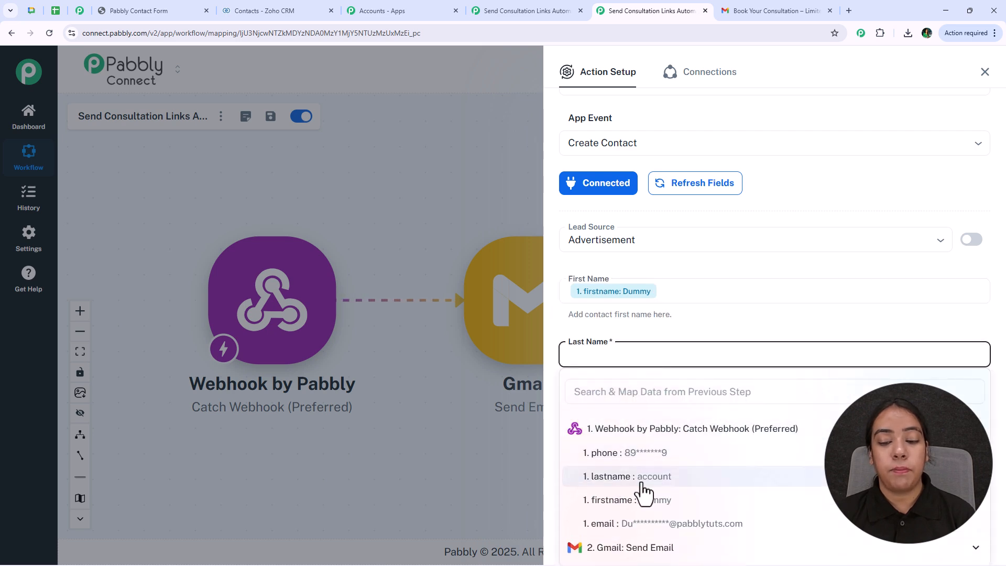
{"action": "left_click", "coordinate": [641, 477]}
- Map Email and Phone to the webhook's email and phone fields
{"action": "left_click", "coordinate": [631, 417]}
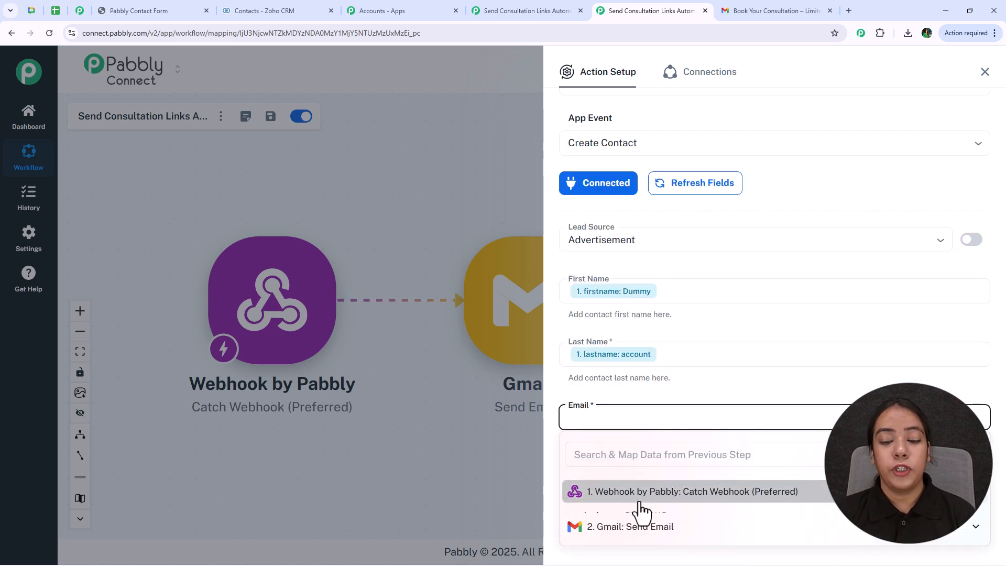
{"action": "left_click", "coordinate": [627, 344]}
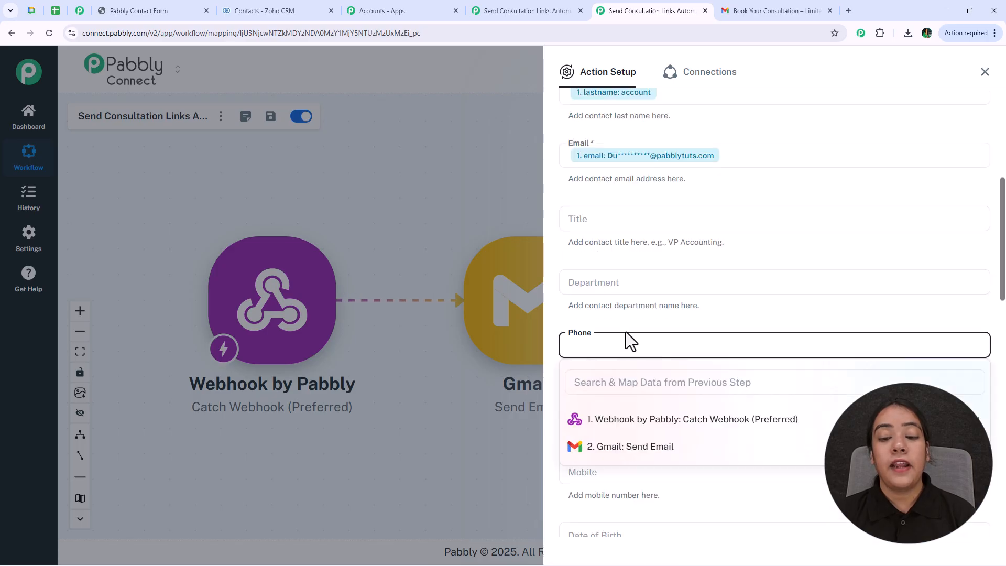
{"action": "left_click", "coordinate": [644, 420]}
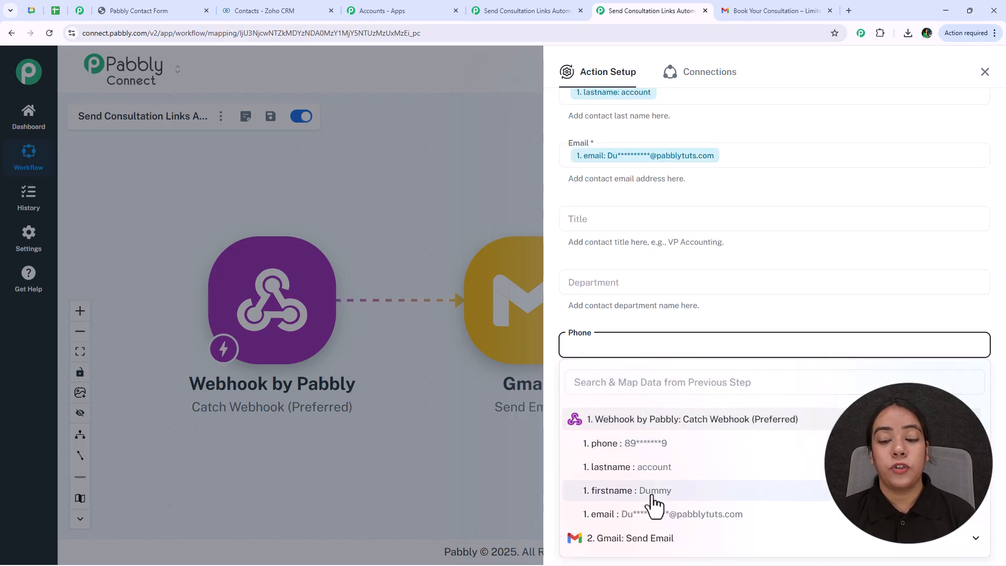
{"action": "left_click", "coordinate": [639, 442]}
{"action": "left_click", "coordinate": [627, 321]}
{"action": "scroll", "coordinate": [634, 409], "scroll_direction": "down", "scroll_amount": 7}
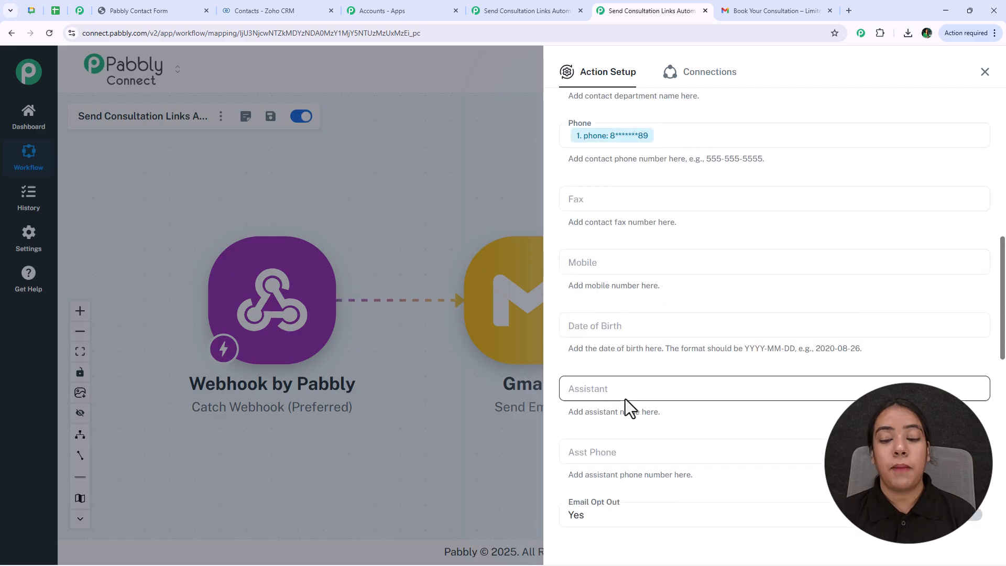
{"action": "scroll", "coordinate": [624, 397], "scroll_direction": "down", "scroll_amount": 8}
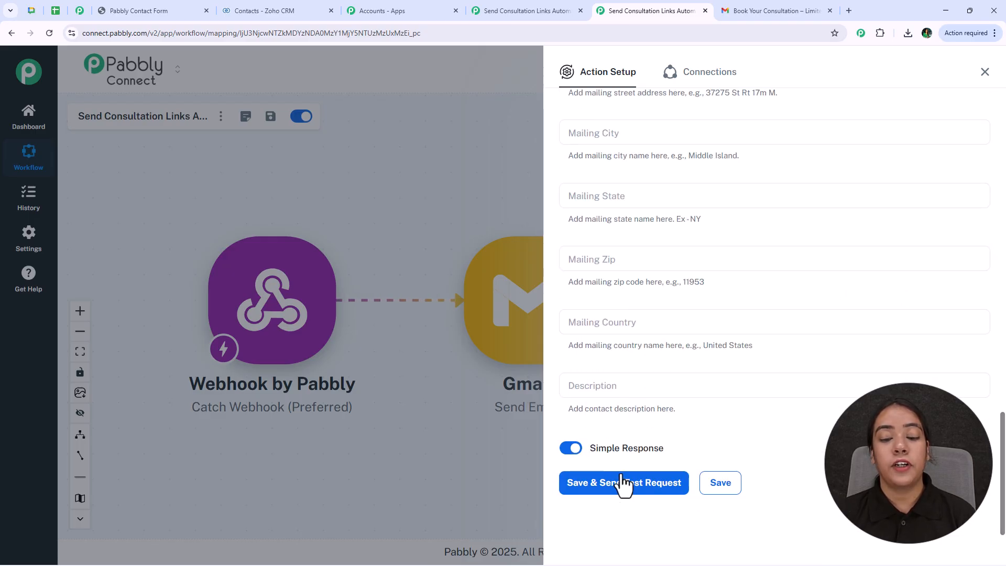
- Save the Create Contact step, review the successful test response, and check Zoho CRM for the test contact
{"action": "left_click", "coordinate": [620, 485]}
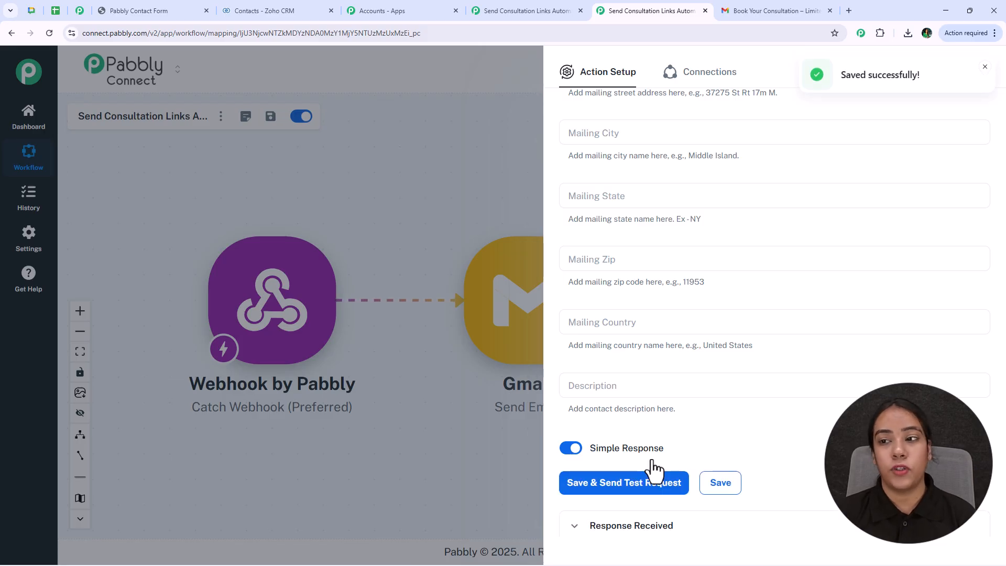
{"action": "scroll", "coordinate": [748, 500], "scroll_direction": "down", "scroll_amount": 6}
{"action": "scroll", "coordinate": [746, 471], "scroll_direction": "up", "scroll_amount": 3}
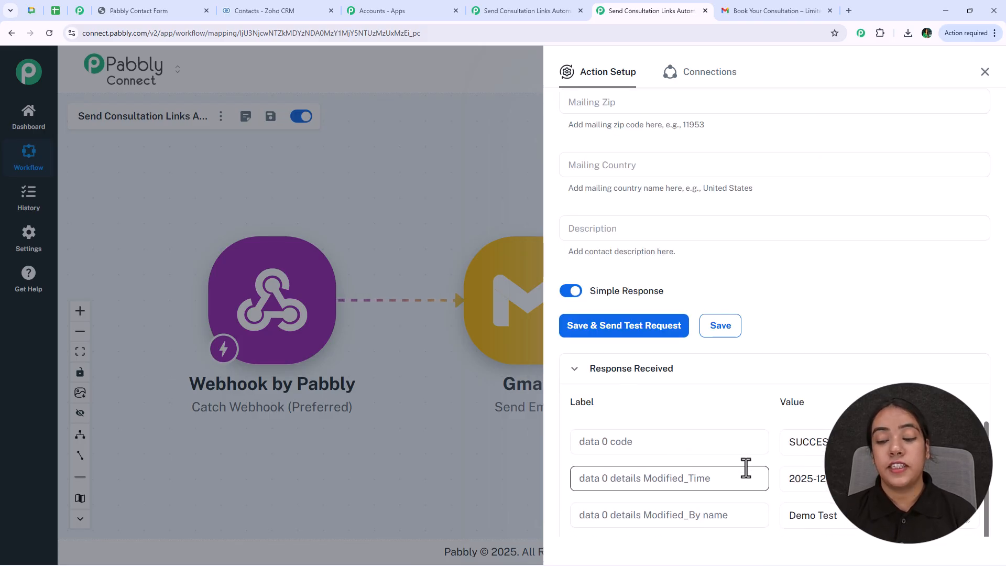
{"action": "scroll", "coordinate": [746, 468], "scroll_direction": "down", "scroll_amount": 3}
{"action": "left_click", "coordinate": [269, 11]}
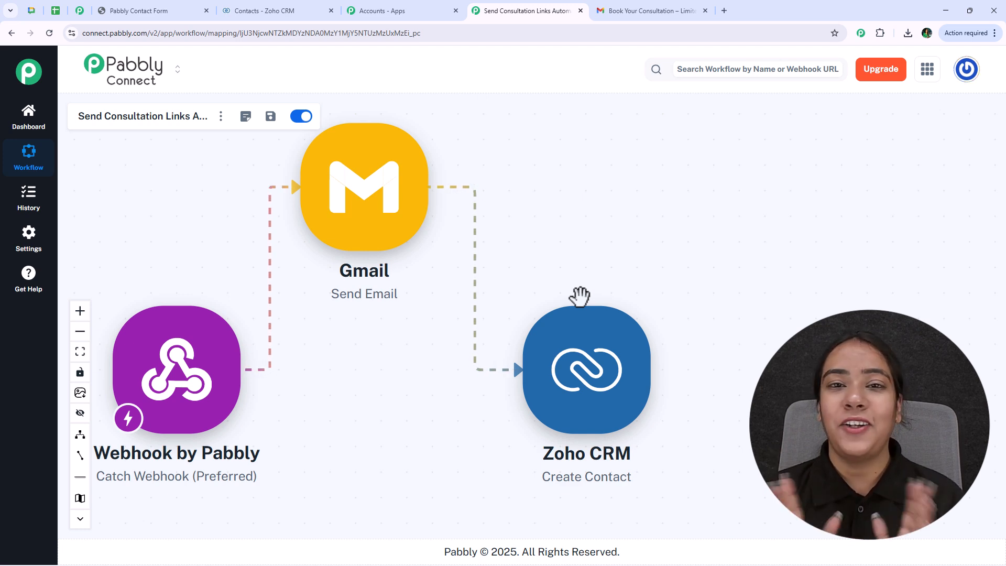
- Choose Share from the workflow title's menu to get a shareable link
{"action": "left_click", "coordinate": [220, 116]}
{"action": "left_click", "coordinate": [309, 207]}
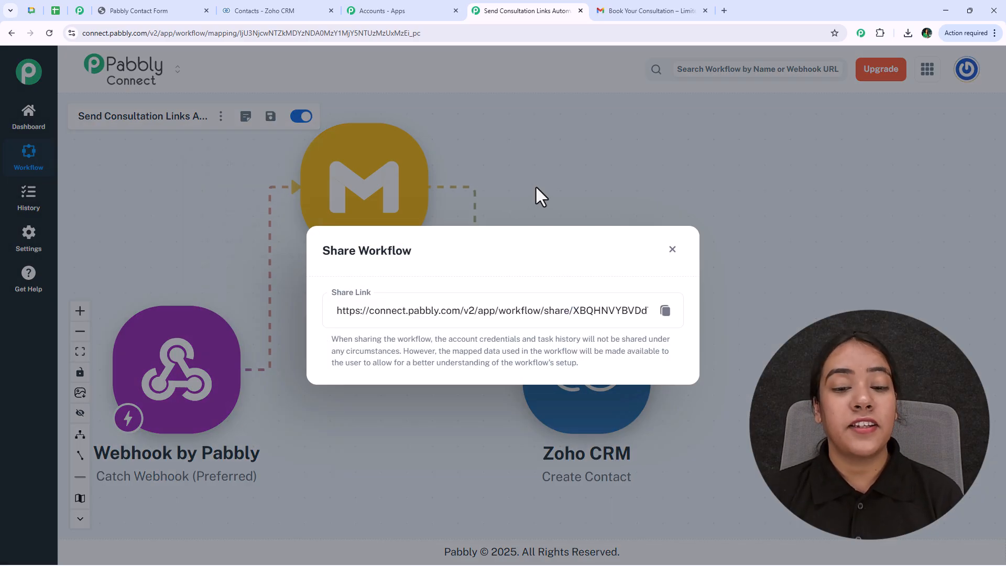